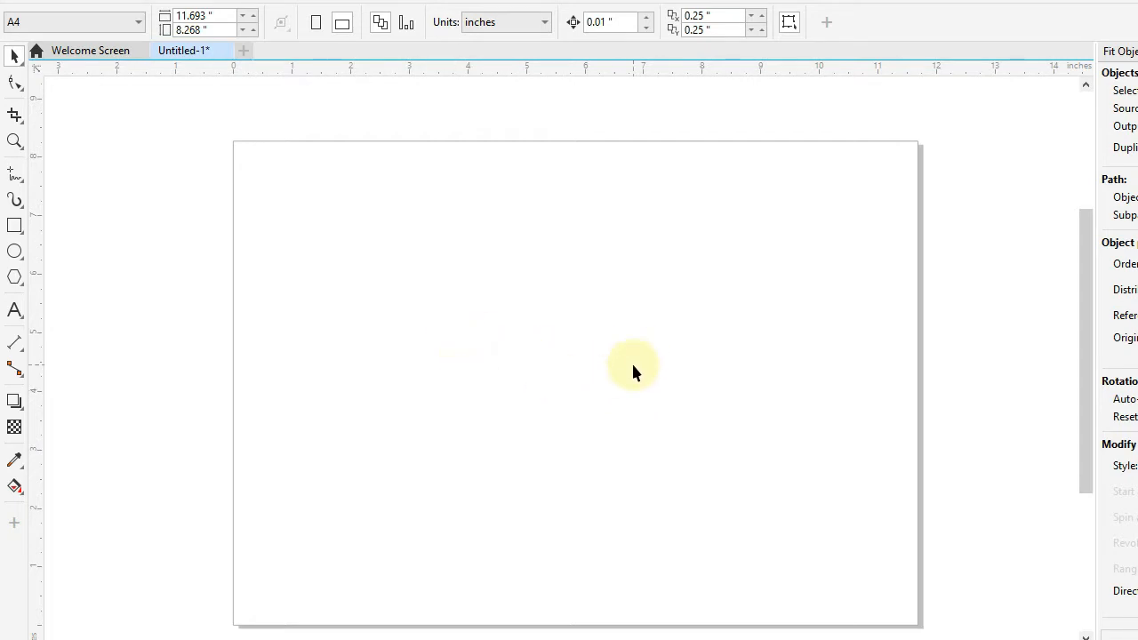
Draw a circle about 4.3 inches in diameter near the middle of the page.
{"action": "left_click", "coordinate": [19, 257]}
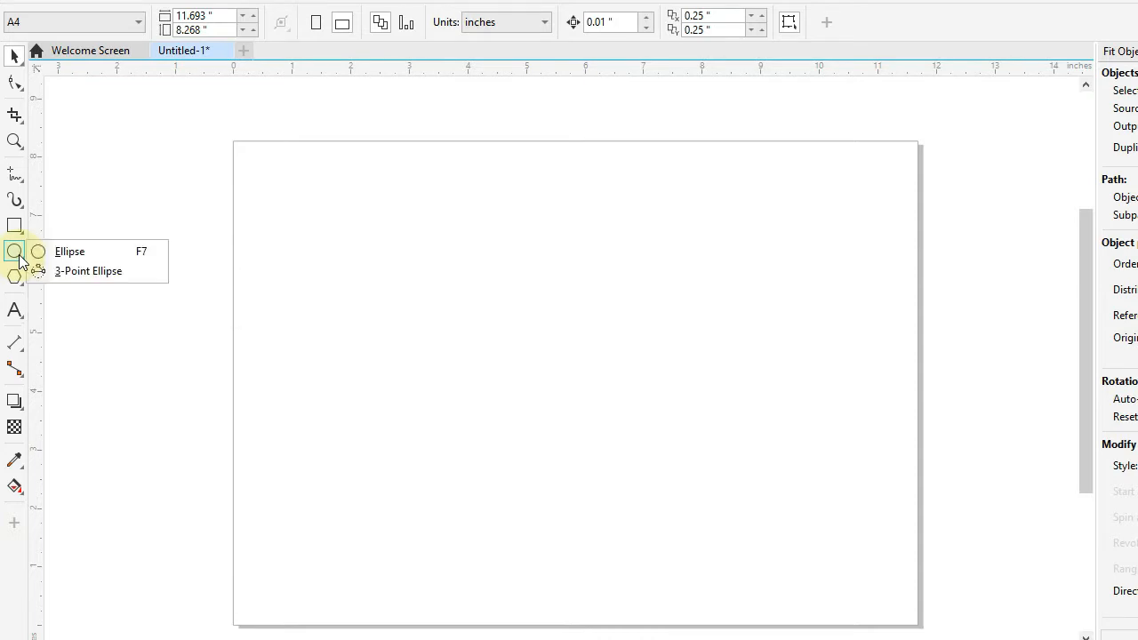
{"action": "left_click", "coordinate": [111, 254]}
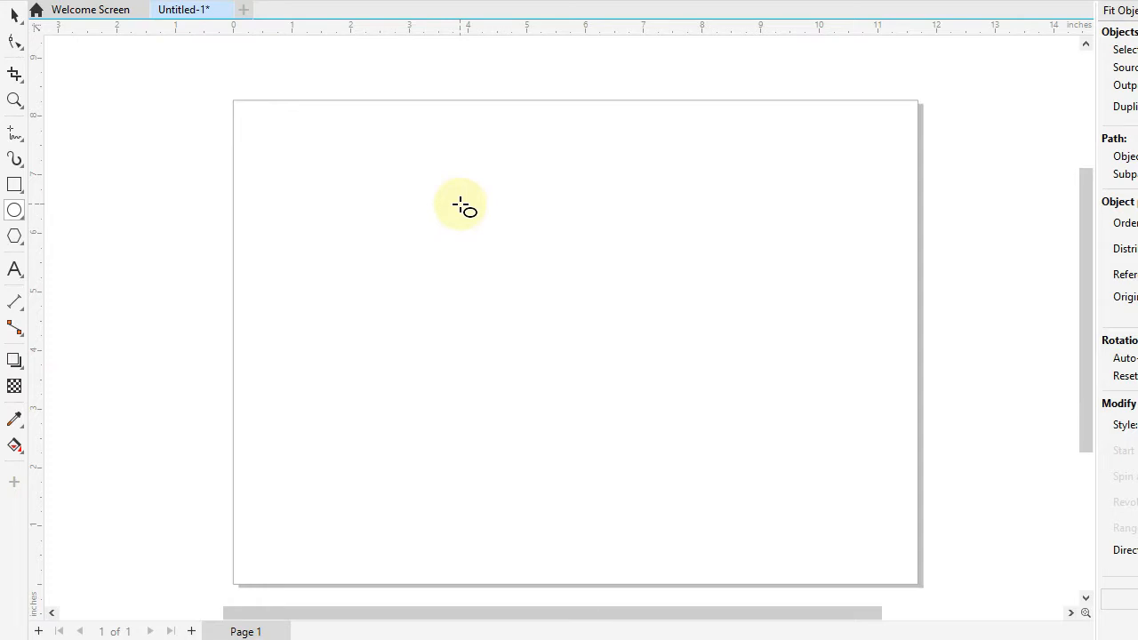
{"action": "left_click_drag", "start_coordinate": [460, 205], "coordinate": [712, 455]}
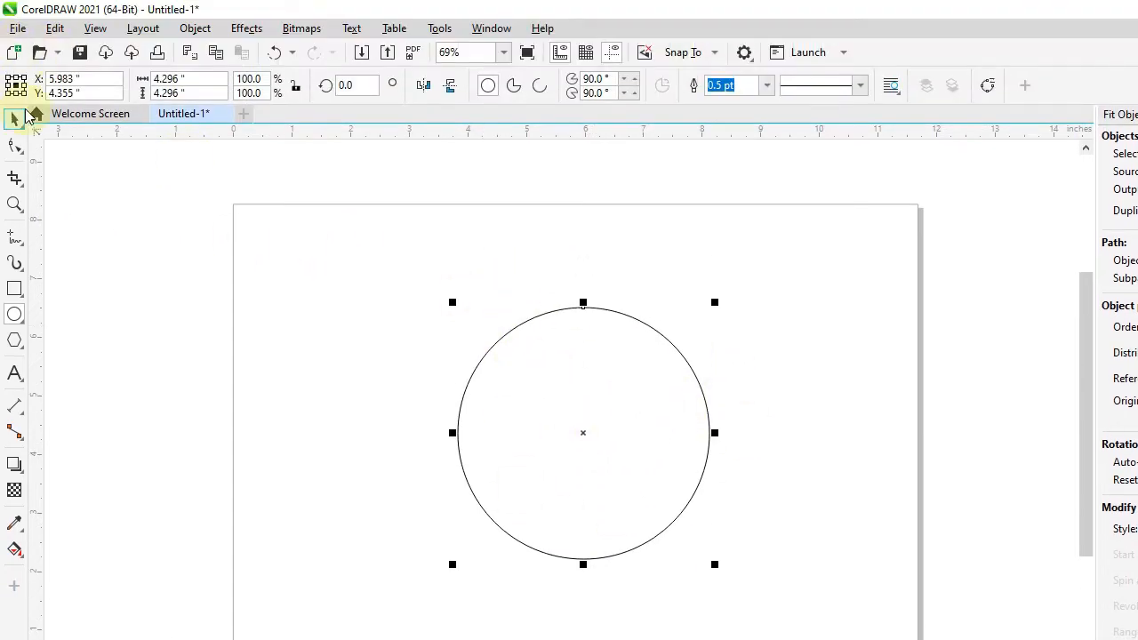
Make a smaller concentric copy of the circle, about 3.36 inches in diameter.
{"action": "left_click", "coordinate": [15, 117]}
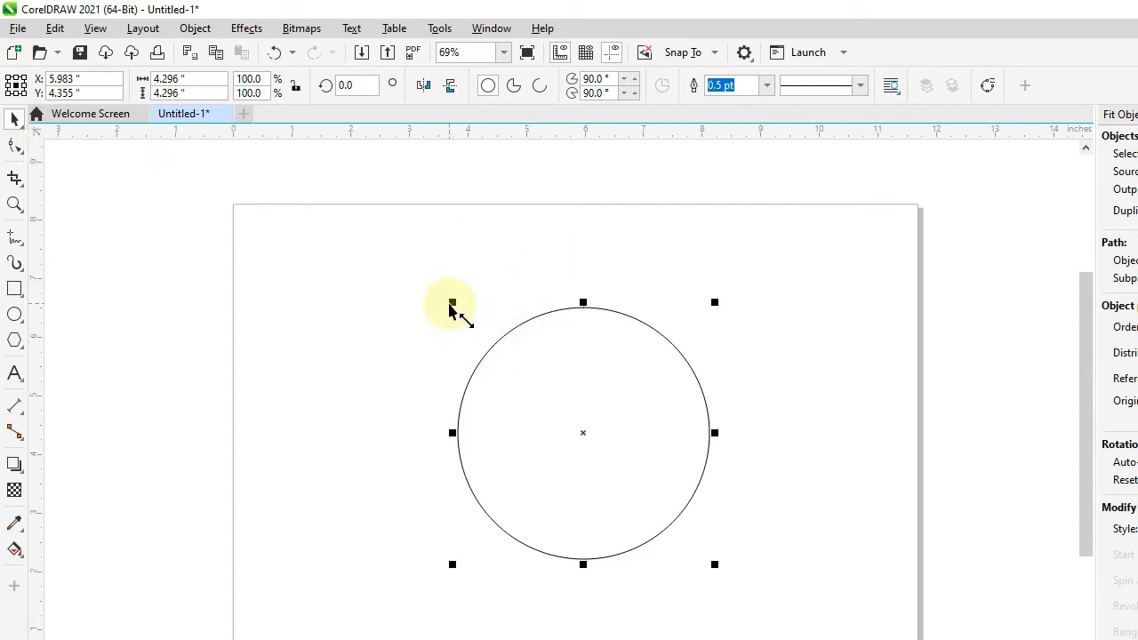
{"action": "left_click_drag", "start_coordinate": [453, 303], "coordinate": [472, 336]}
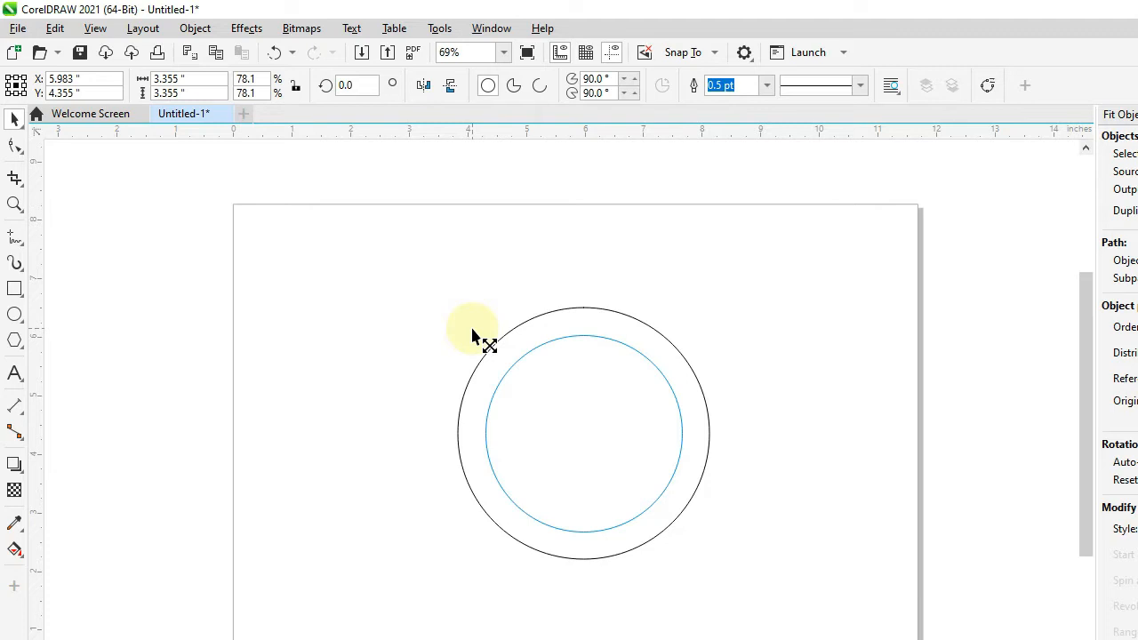
{"action": "left_click_drag", "start_coordinate": [473, 336], "coordinate": [474, 331]}
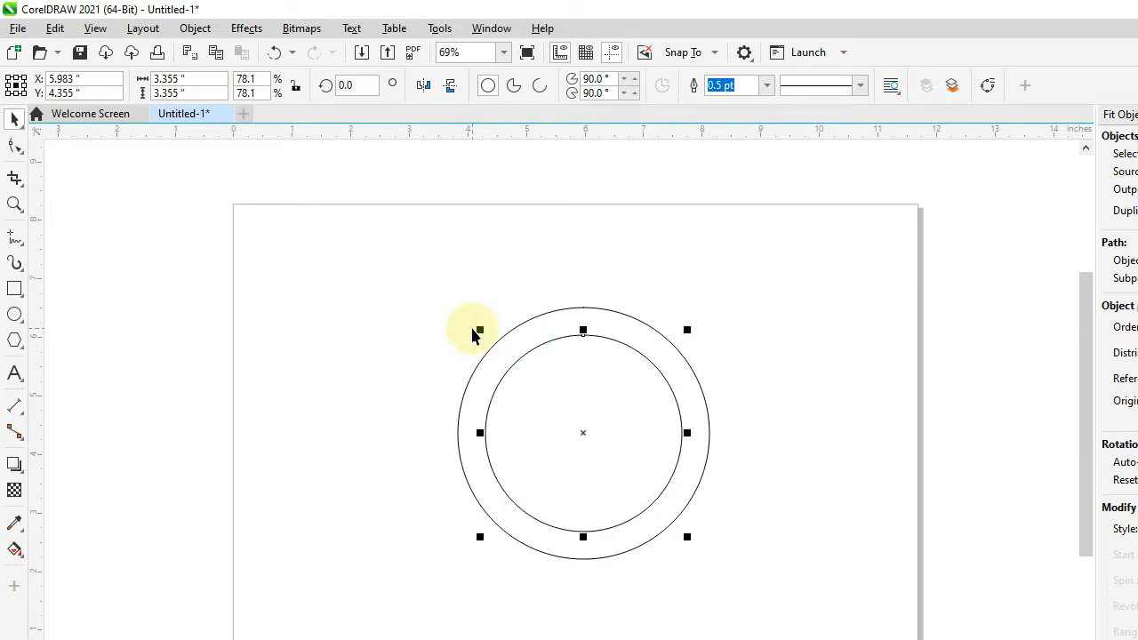
{"action": "left_click", "coordinate": [600, 220]}
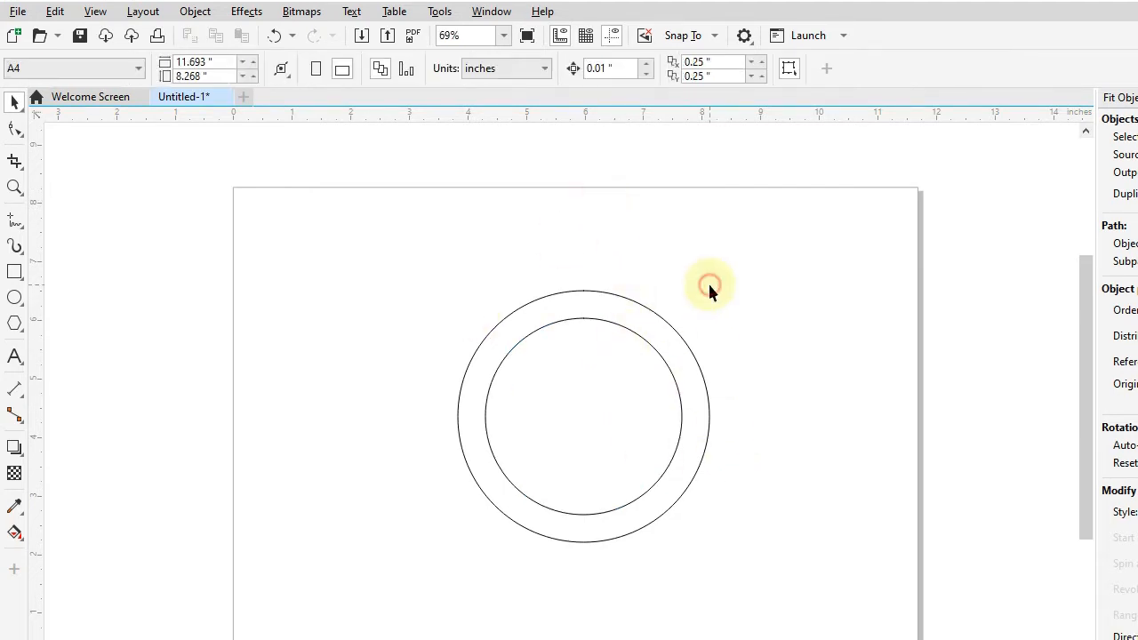
Select both circles and trim the outer circle with the inner one to form a ring.
{"action": "left_click_drag", "start_coordinate": [340, 223], "coordinate": [803, 591]}
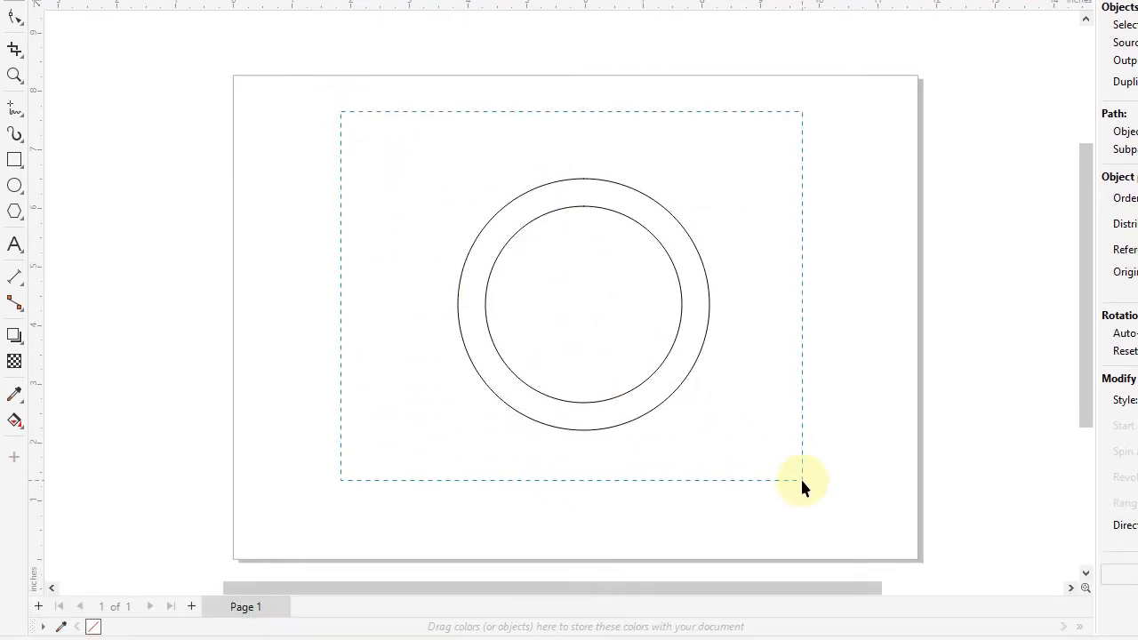
{"action": "left_click_drag", "start_coordinate": [774, 413], "coordinate": [806, 491]}
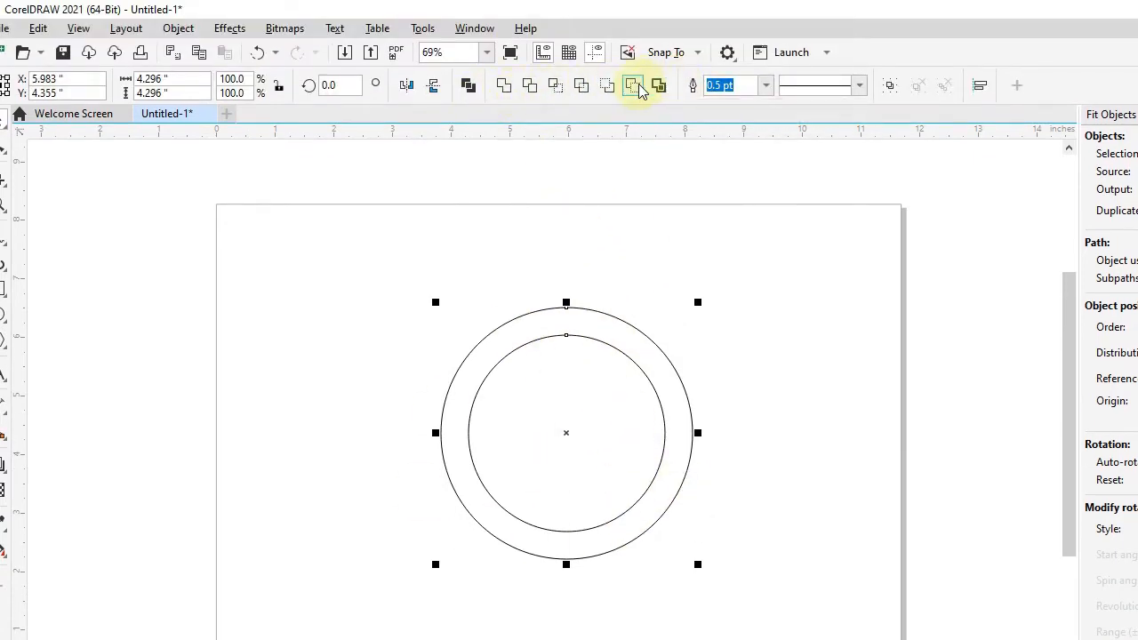
{"action": "left_click", "coordinate": [531, 85]}
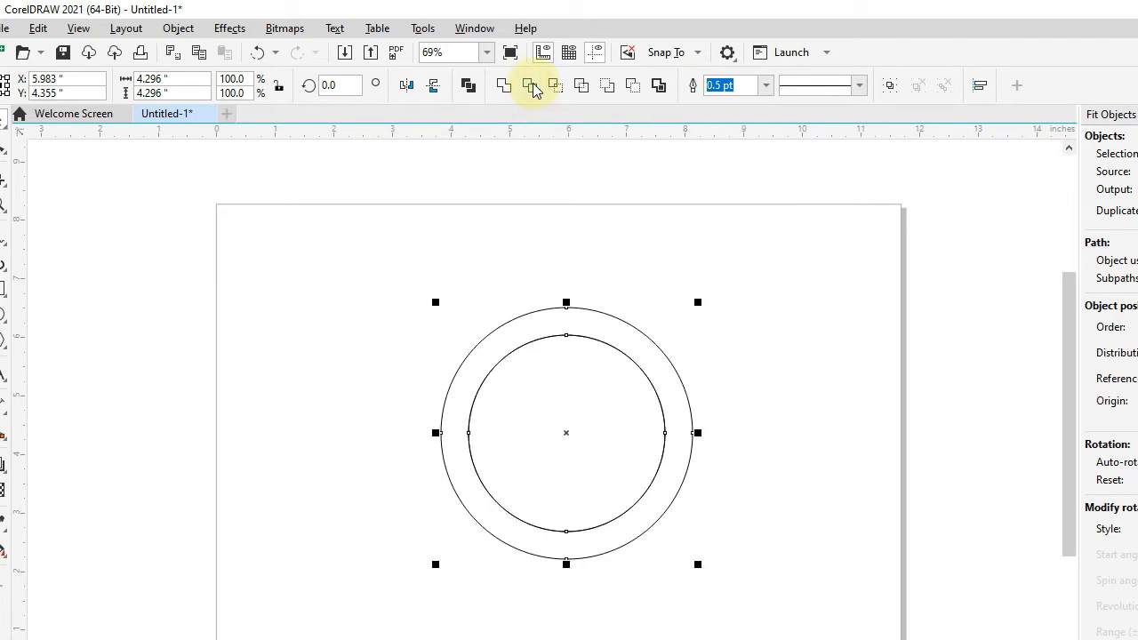
Pull the leftover inner circle out of the ring and delete it.
{"action": "left_click", "coordinate": [832, 273]}
{"action": "left_click", "coordinate": [568, 408]}
{"action": "left_click_drag", "start_coordinate": [610, 381], "coordinate": [264, 405]}
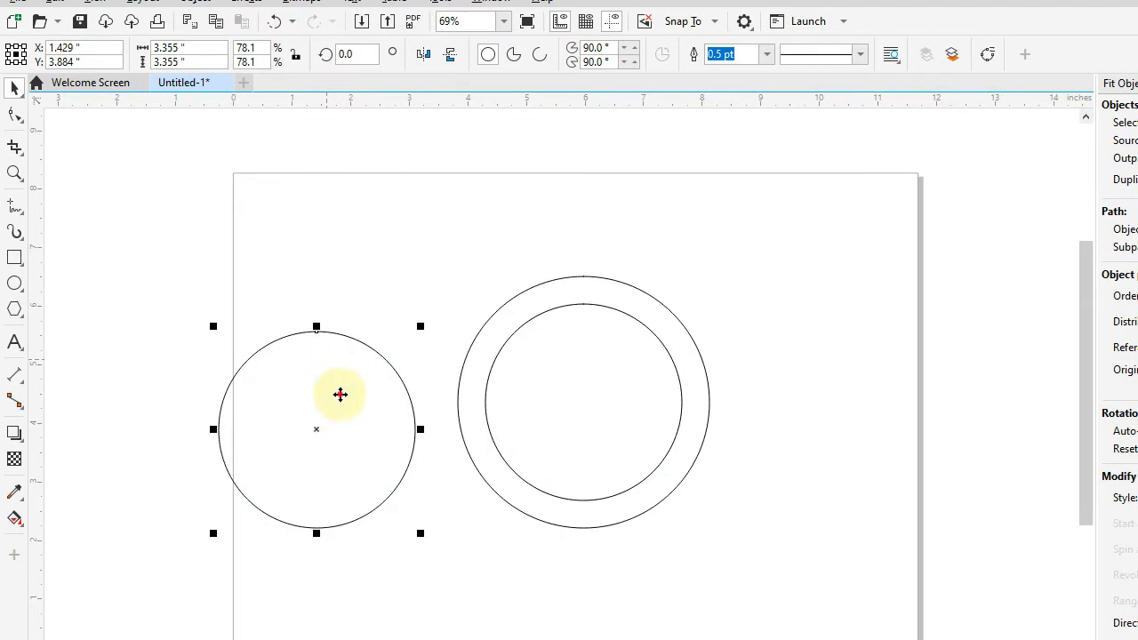
{"action": "left_click_drag", "start_coordinate": [341, 394], "coordinate": [275, 307]}
{"action": "right_click", "coordinate": [293, 287]}
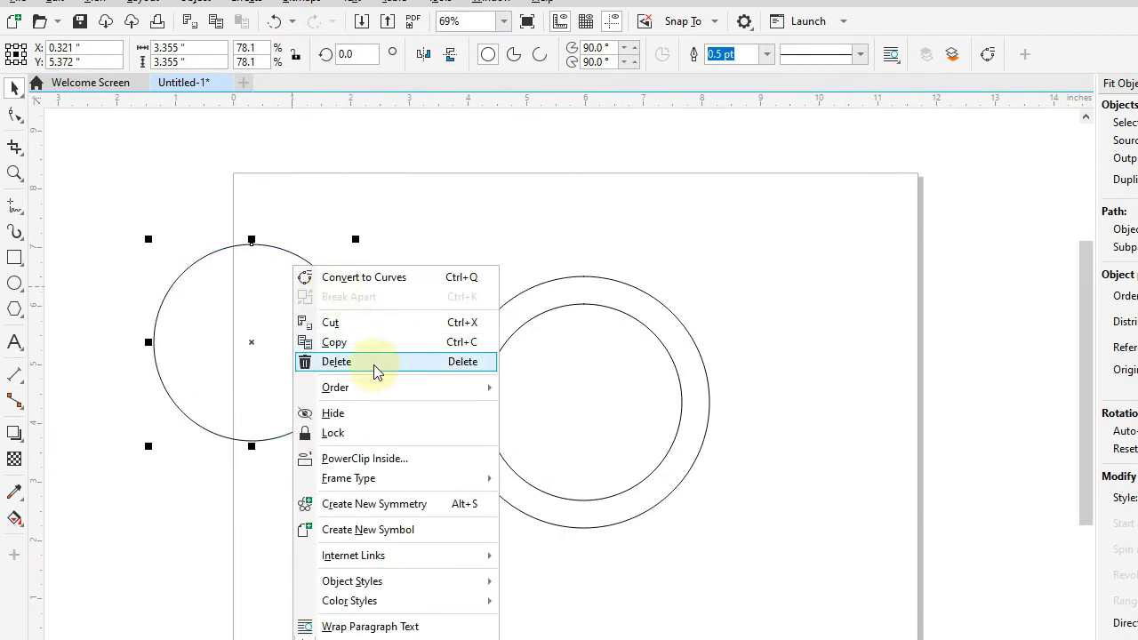
{"action": "left_click", "coordinate": [355, 365]}
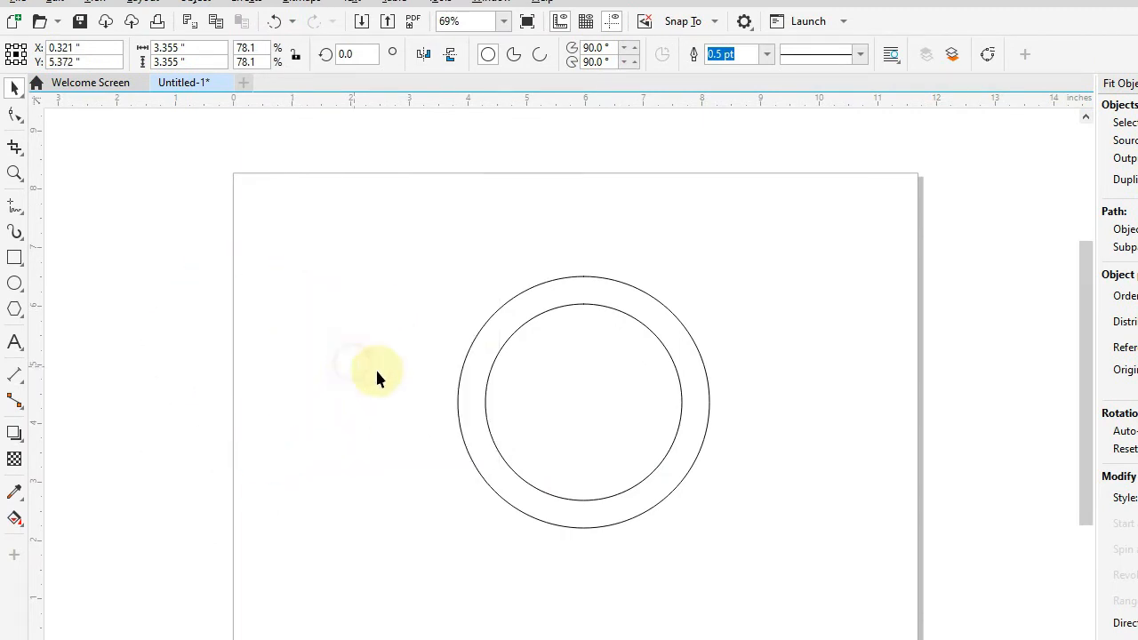
Move the ring slightly up and to the left, centering it at about X 5.72, Y 4.81 inches.
{"action": "left_click", "coordinate": [595, 304]}
{"action": "left_click_drag", "start_coordinate": [632, 302], "coordinate": [613, 264]}
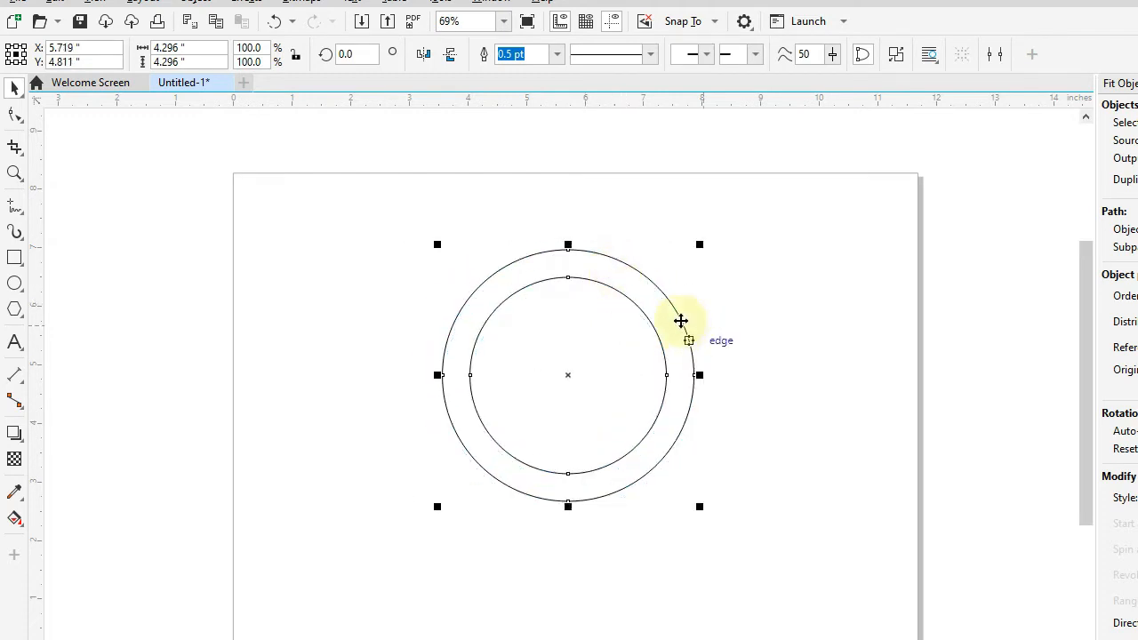
{"action": "left_click", "coordinate": [842, 285]}
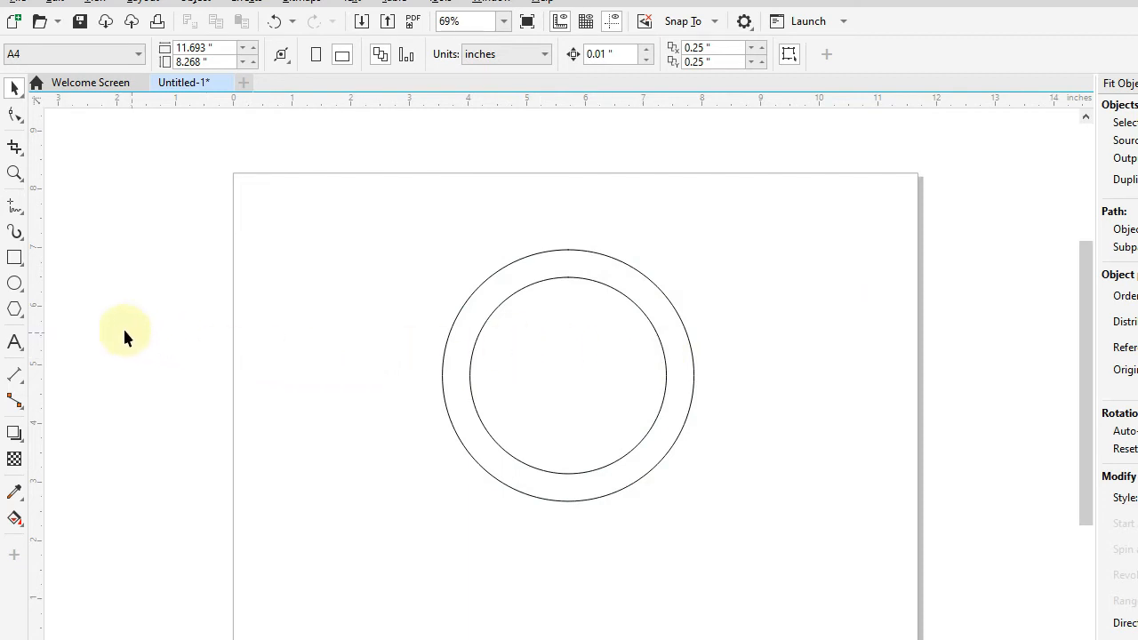
Draw a rectangle about 8.2 by 3.5 inches and position it over the lower half of the ring.
{"action": "left_click", "coordinate": [21, 262]}
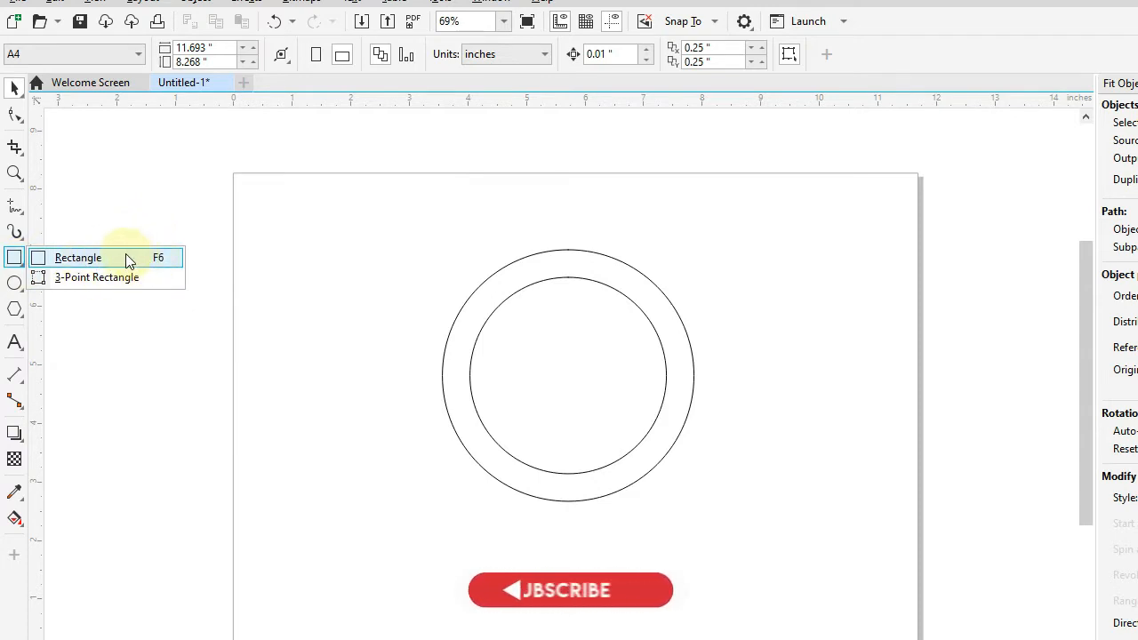
{"action": "left_click", "coordinate": [125, 259]}
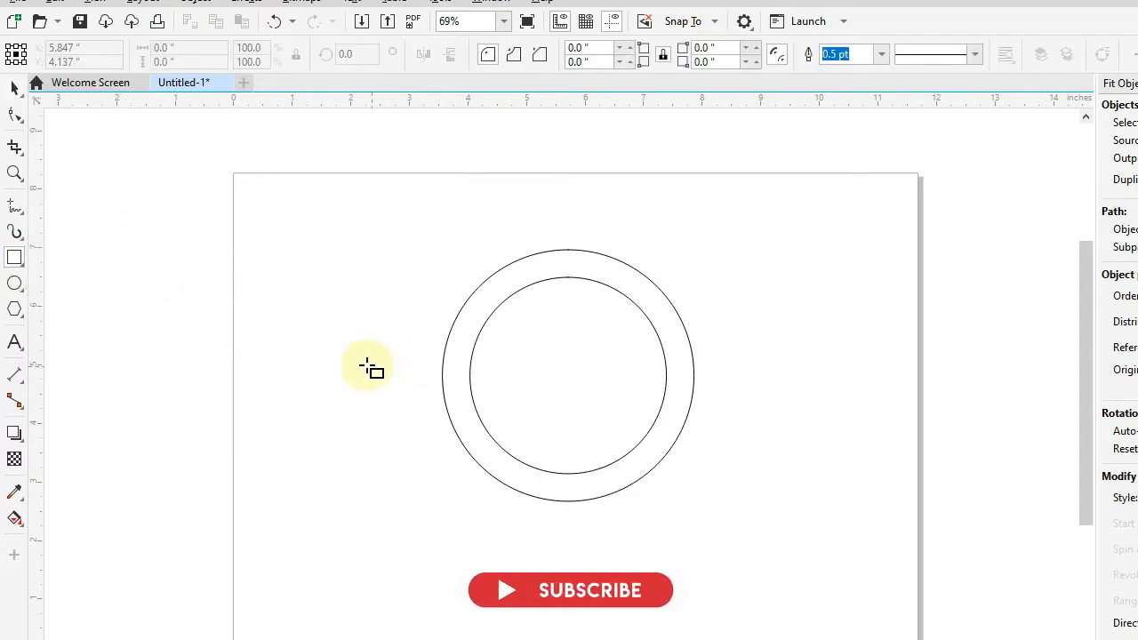
{"action": "left_click_drag", "start_coordinate": [313, 367], "coordinate": [797, 542]}
{"action": "left_click_drag", "start_coordinate": [797, 483], "coordinate": [796, 481]}
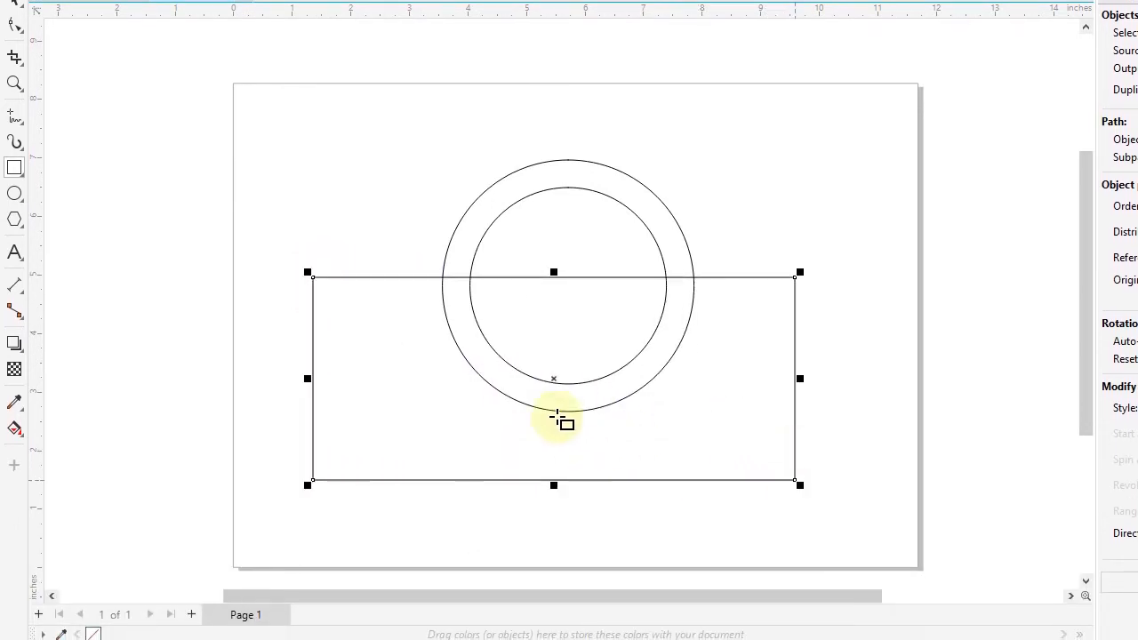
{"action": "mouse_move", "coordinate": [554, 378]}
{"action": "left_mouse_down"}
{"action": "mouse_move", "coordinate": [575, 420]}
{"action": "mouse_move", "coordinate": [570, 283]}
{"action": "mouse_move", "coordinate": [554, 262]}
{"action": "mouse_move", "coordinate": [579, 352]}
{"action": "mouse_move", "coordinate": [572, 389]}
{"action": "left_mouse_up"}
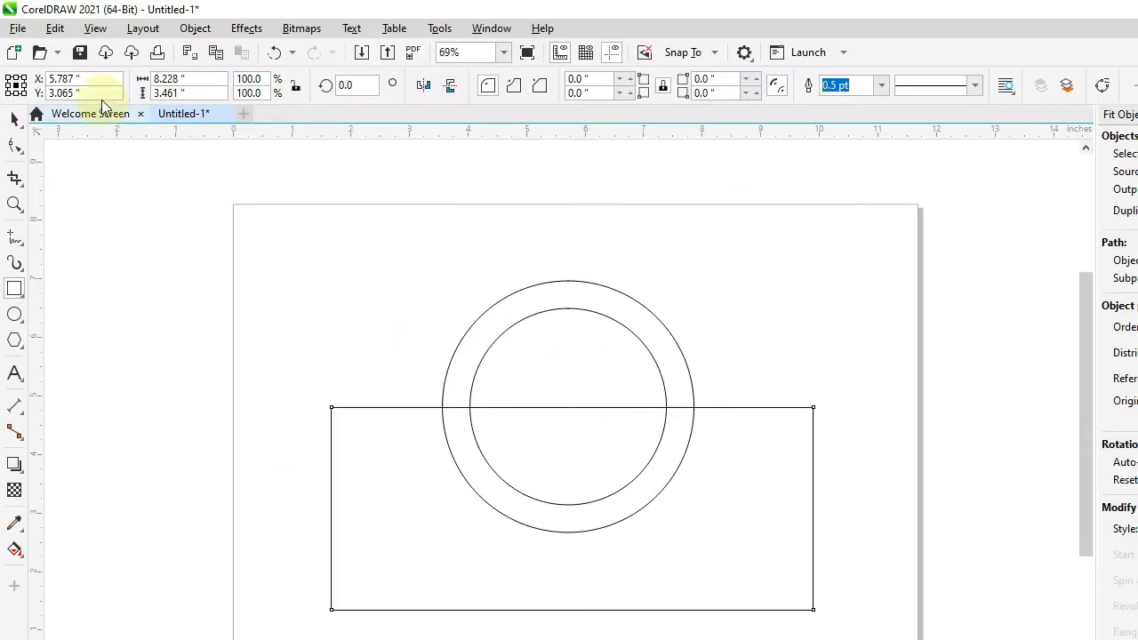
Cut the rectangle out of the ring with Back minus front, and move the remaining arch down to about Y 5.59 inches.
{"action": "left_click", "coordinate": [14, 118]}
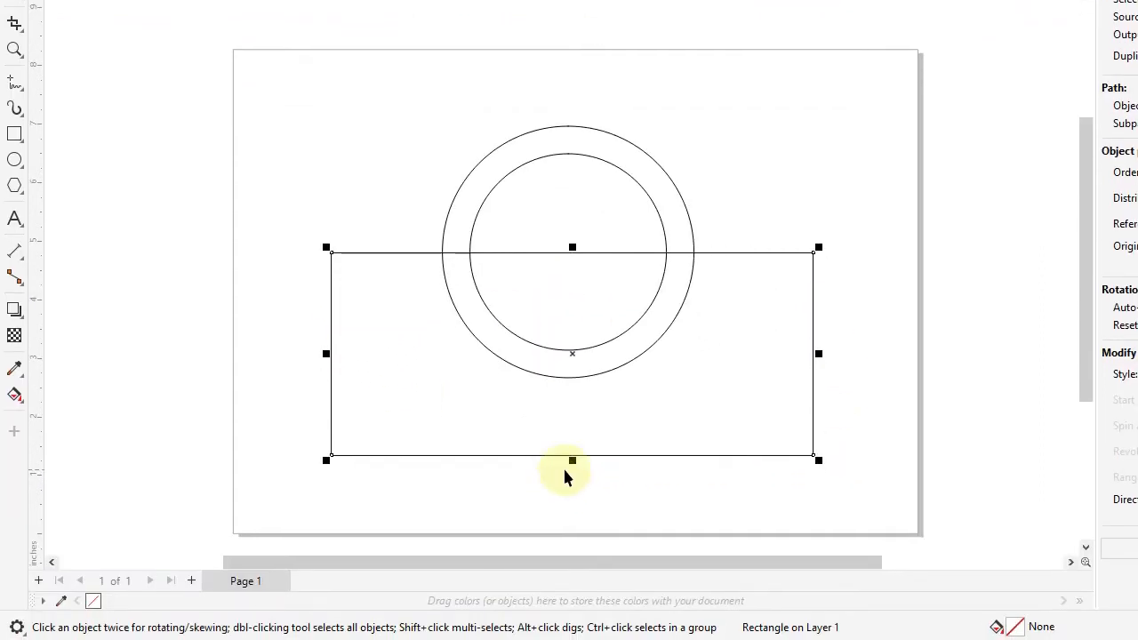
{"action": "left_click", "coordinate": [586, 189], "text": "shift"}
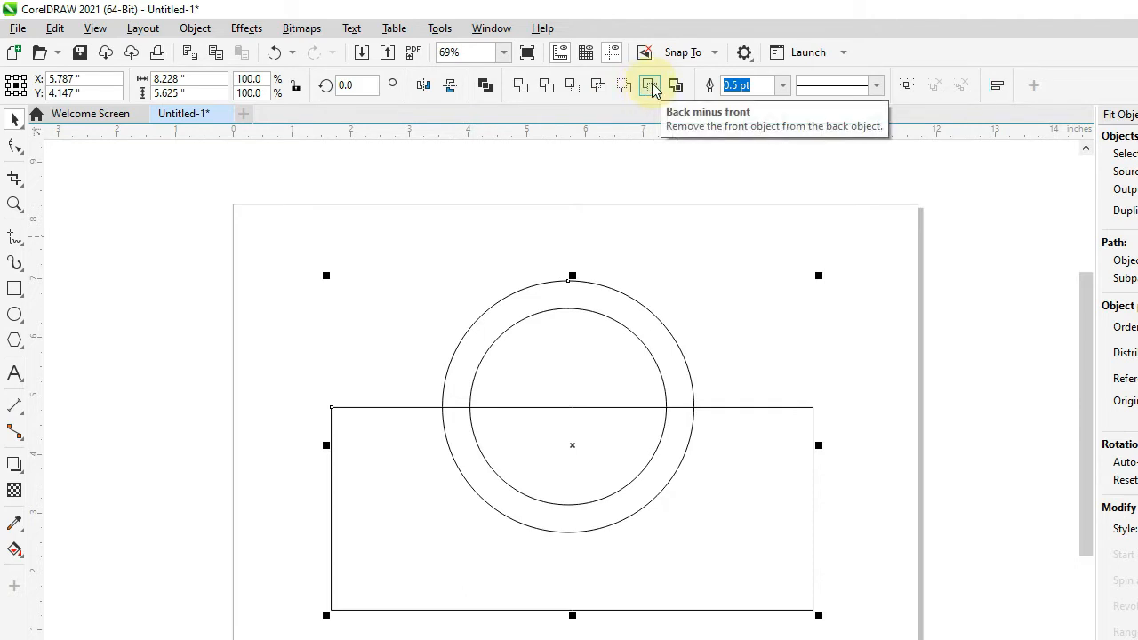
{"action": "left_click", "coordinate": [650, 85]}
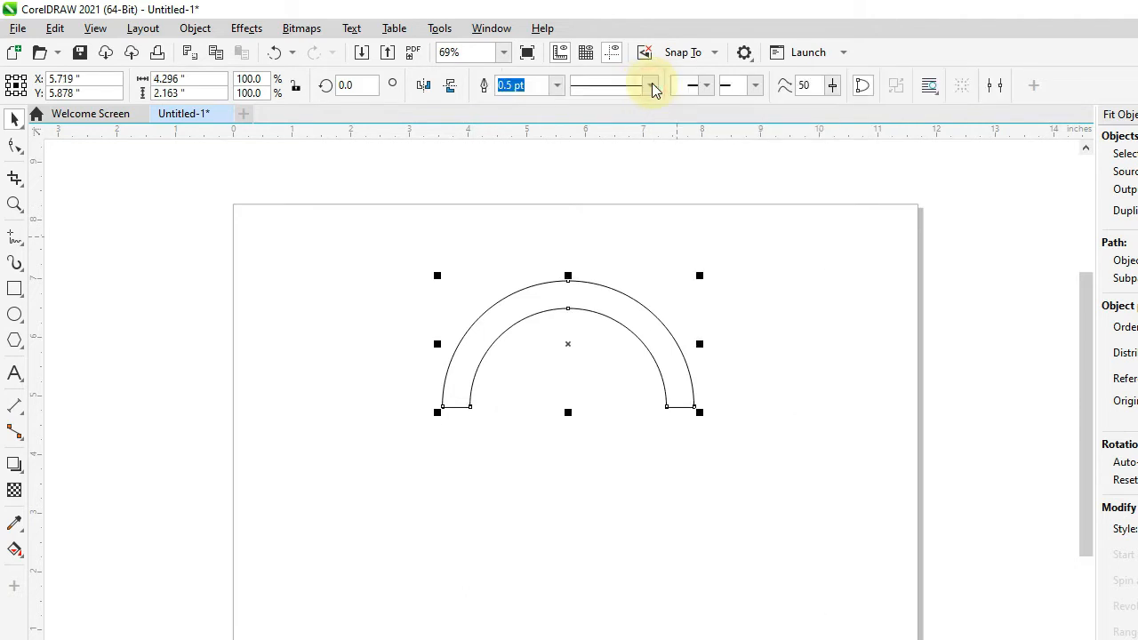
{"action": "left_click", "coordinate": [820, 380]}
{"action": "left_click_drag", "start_coordinate": [392, 238], "coordinate": [734, 515]}
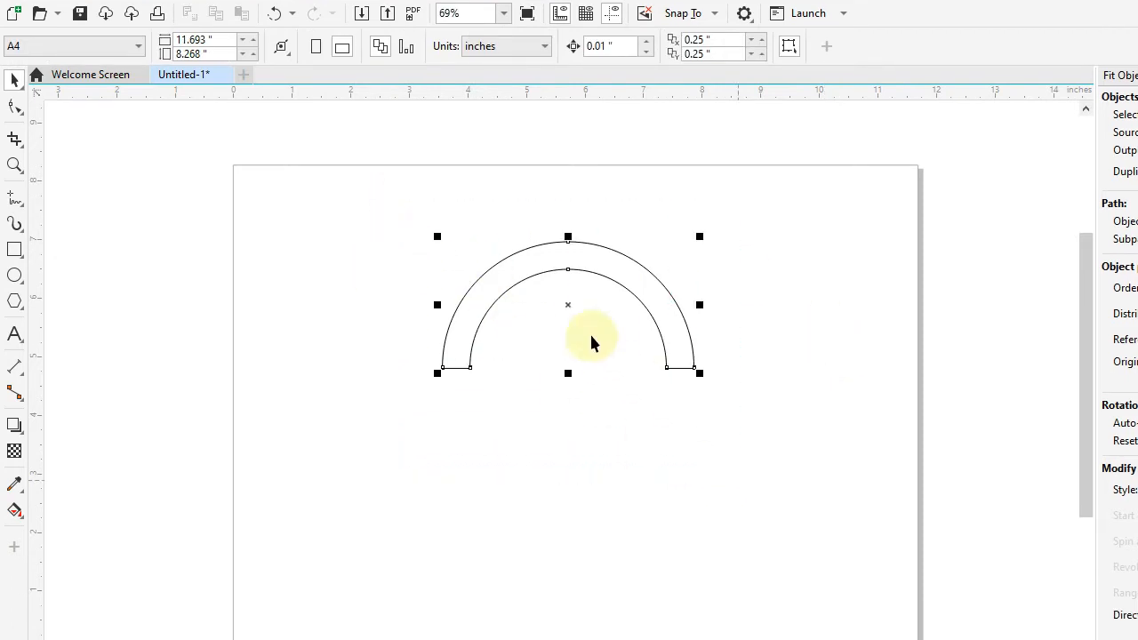
{"action": "mouse_move", "coordinate": [567, 344]}
{"action": "left_mouse_down"}
{"action": "mouse_move", "coordinate": [569, 368]}
{"action": "mouse_move", "coordinate": [570, 331]}
{"action": "left_mouse_up"}
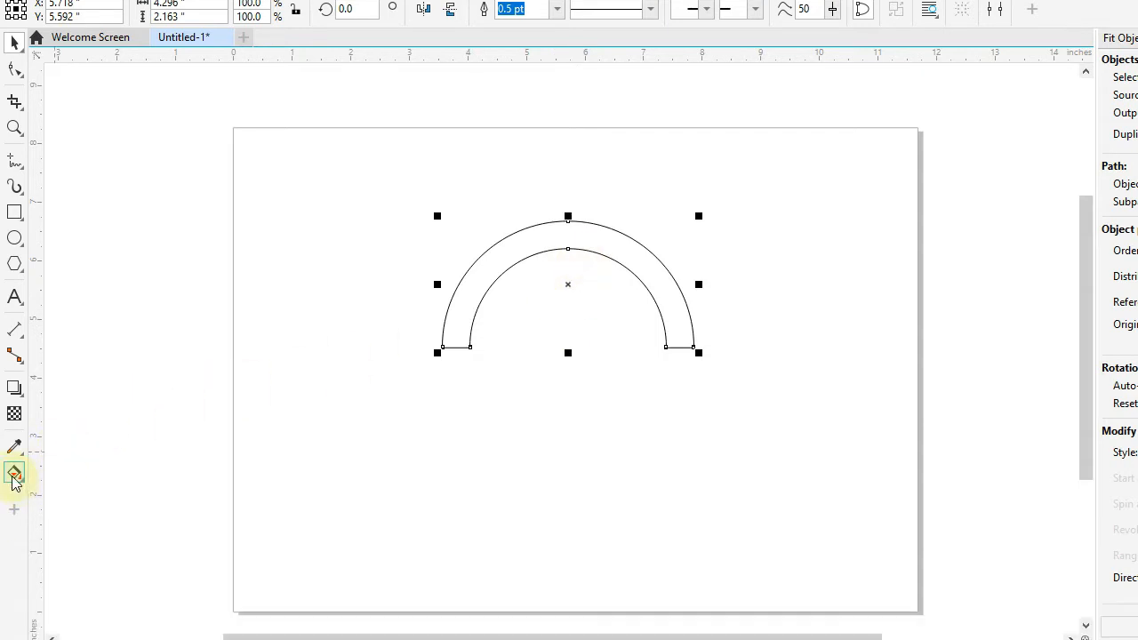
Apply a linear gradient fill to the arch, running from its left side past its right end.
{"action": "left_click", "coordinate": [14, 477]}
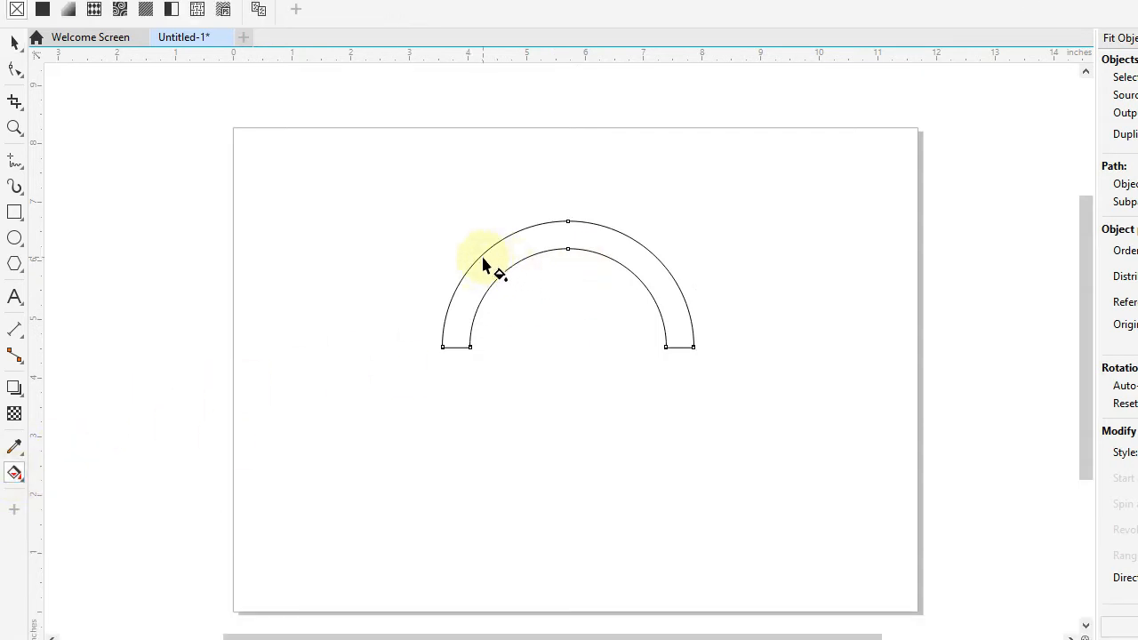
{"action": "left_click_drag", "start_coordinate": [480, 260], "coordinate": [781, 350]}
{"action": "left_click_drag", "start_coordinate": [480, 257], "coordinate": [431, 306]}
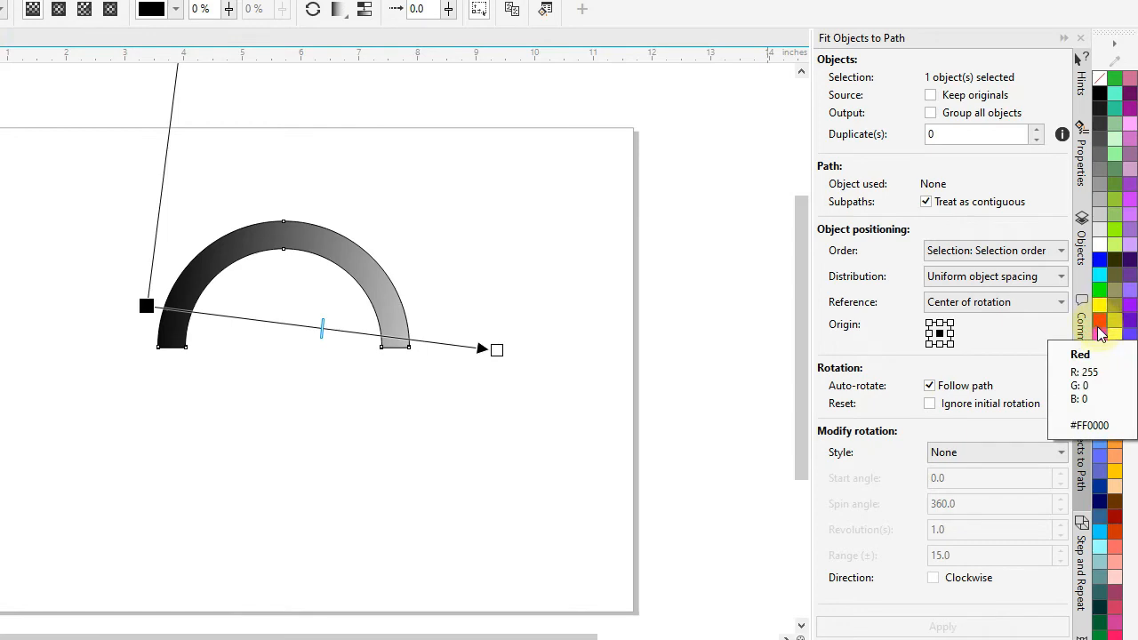
Set the arch gradient's start color to red (#FF0000) and its end color to black.
{"action": "left_click_drag", "start_coordinate": [1103, 329], "coordinate": [145, 309]}
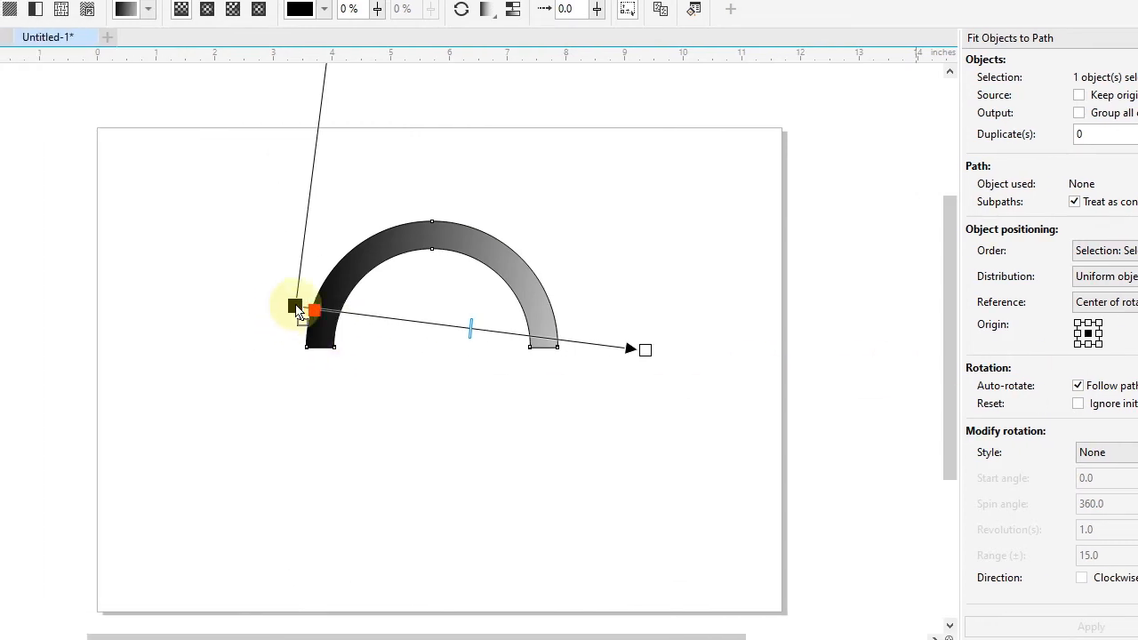
{"action": "left_click_drag", "start_coordinate": [297, 309], "coordinate": [296, 309]}
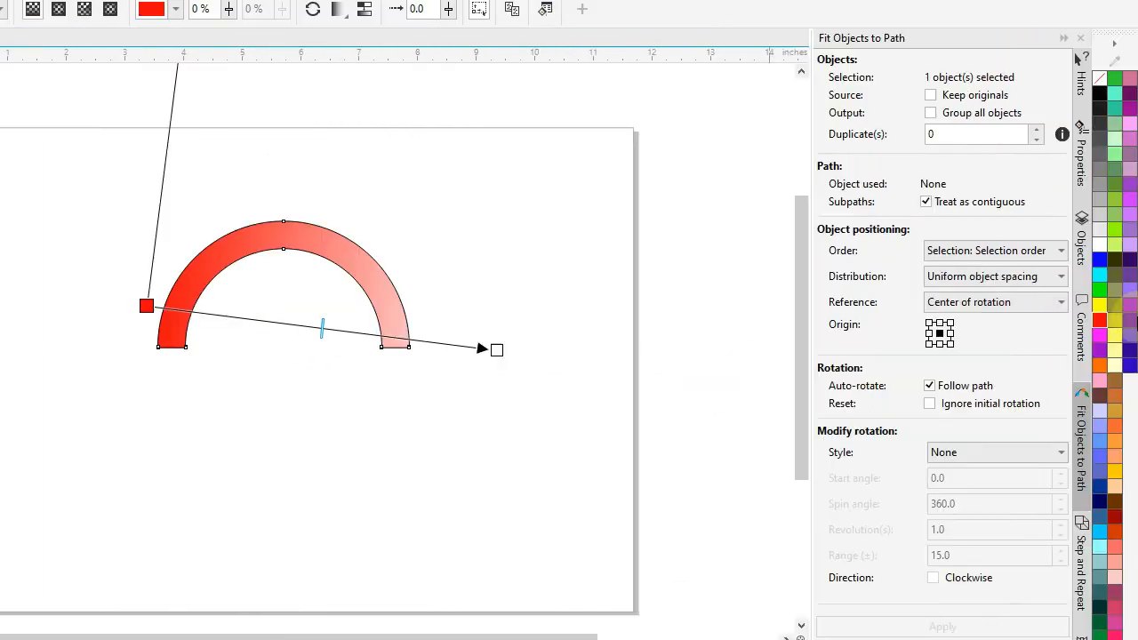
{"action": "left_click_drag", "start_coordinate": [1100, 174], "coordinate": [503, 431]}
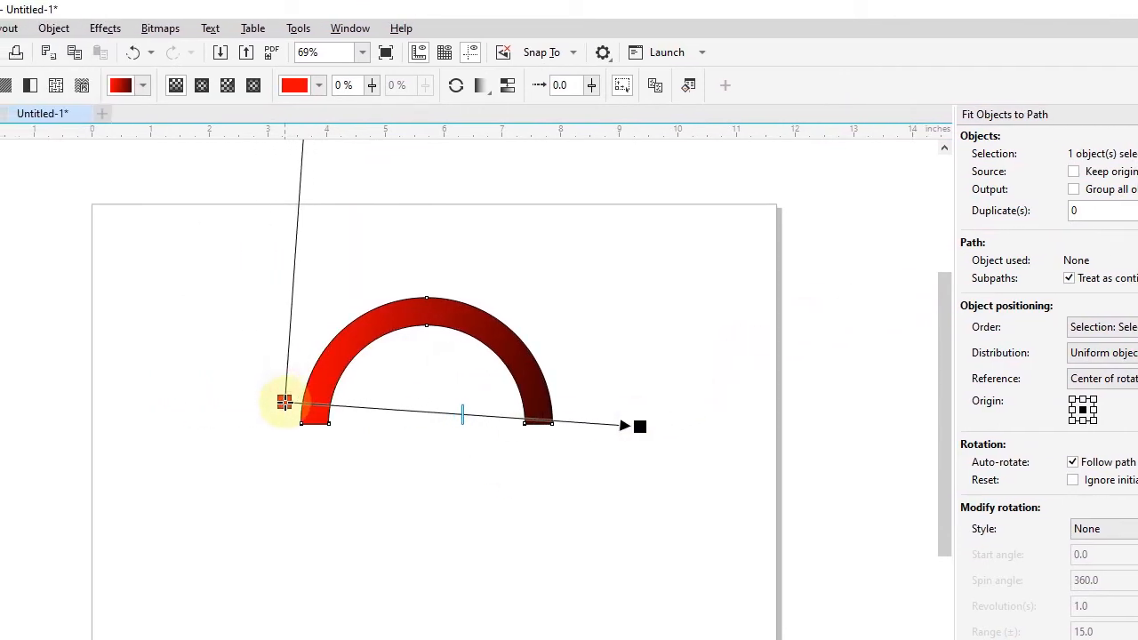
Reposition the black end node of the gradient so the transition runs nearly horizontally, ending just beyond the arch.
{"action": "left_click", "coordinate": [284, 402]}
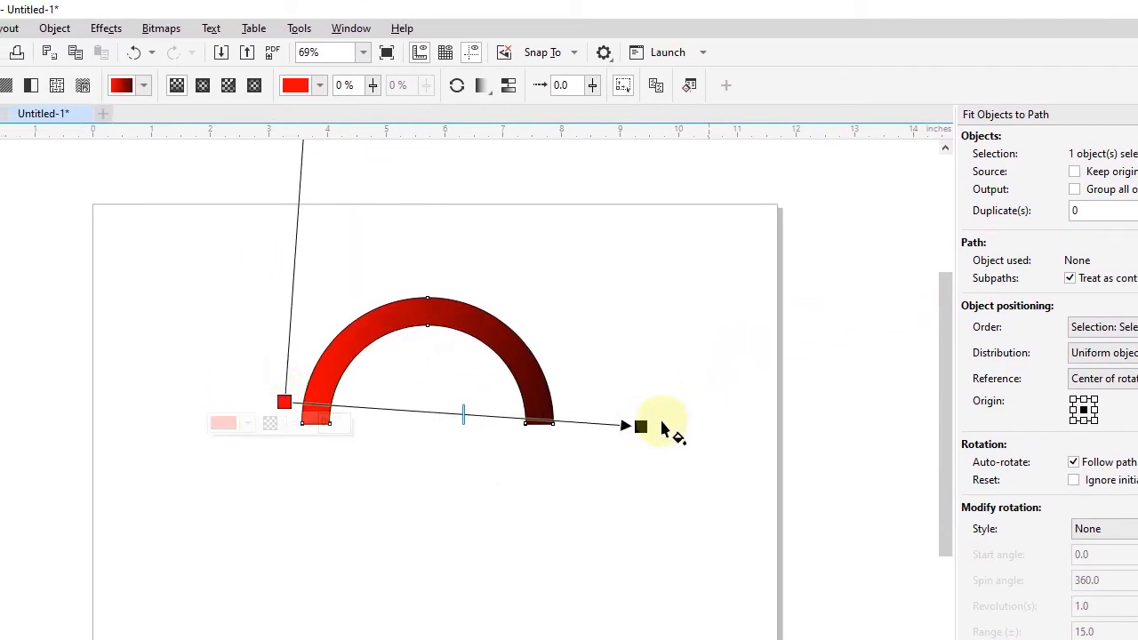
{"action": "left_click_drag", "start_coordinate": [642, 426], "coordinate": [654, 404]}
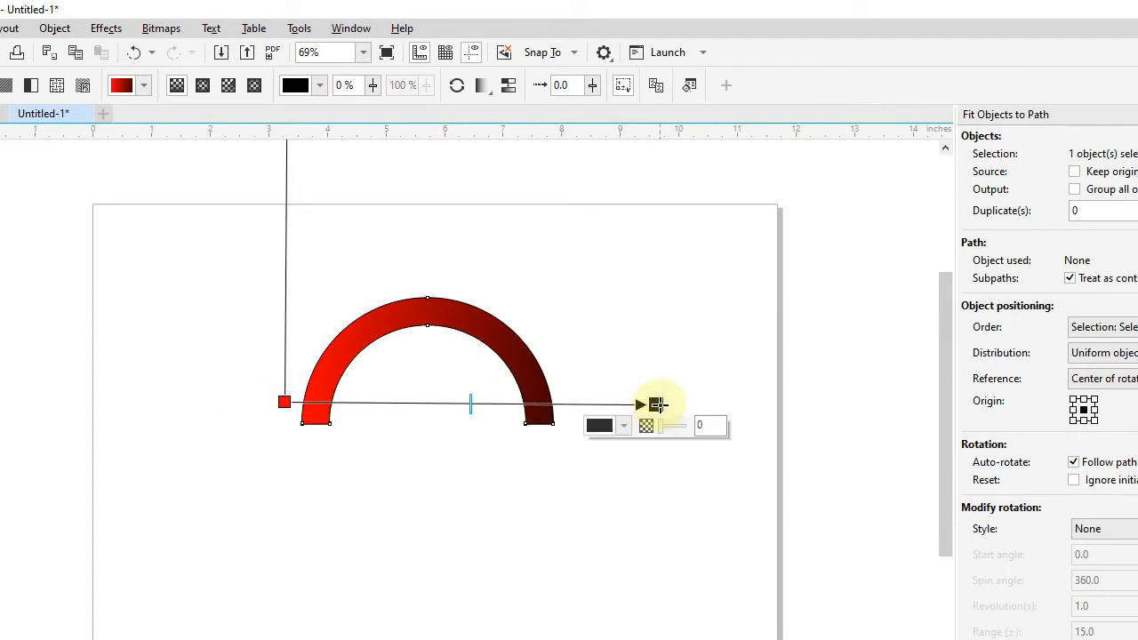
{"action": "mouse_move", "coordinate": [656, 405]}
{"action": "left_mouse_down"}
{"action": "mouse_move", "coordinate": [666, 420]}
{"action": "mouse_move", "coordinate": [629, 409]}
{"action": "left_mouse_up"}
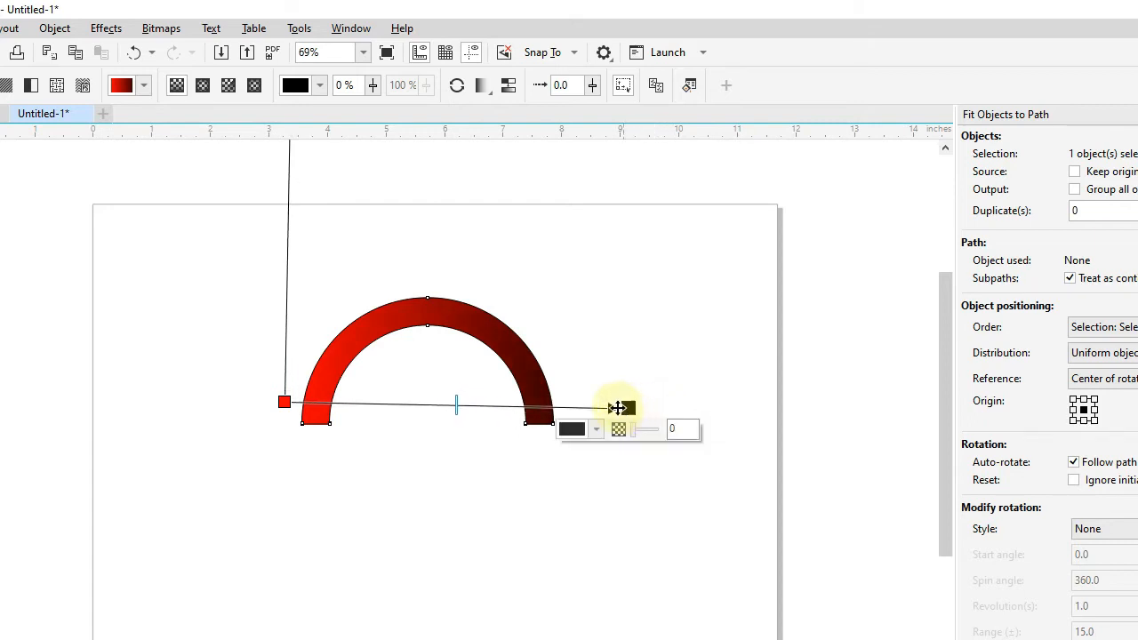
{"action": "scroll", "coordinate": [412, 361], "scroll_direction": "up", "scroll_amount": 2}
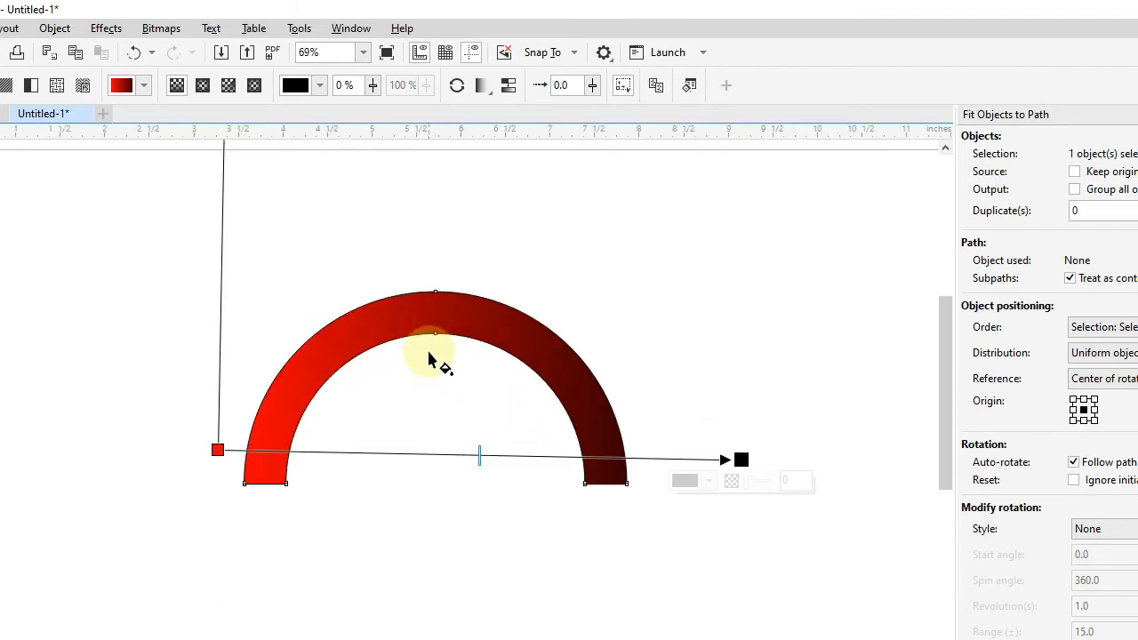
Remove the outline from the gradient-filled arch.
{"action": "left_click", "coordinate": [13, 122]}
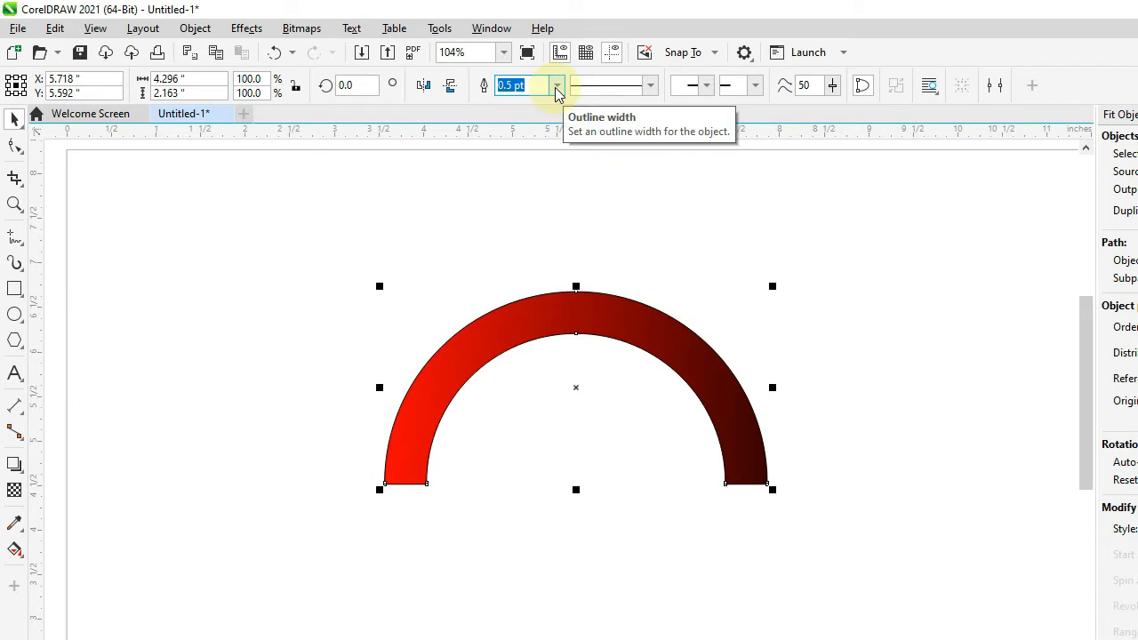
{"action": "left_click", "coordinate": [558, 86]}
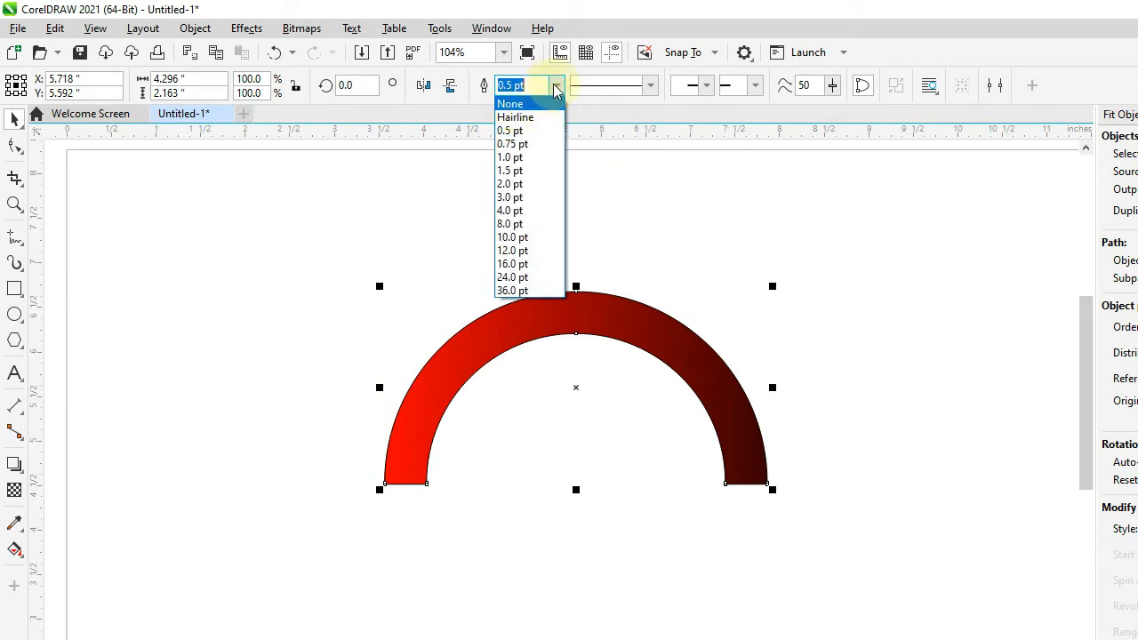
{"action": "left_click", "coordinate": [557, 84]}
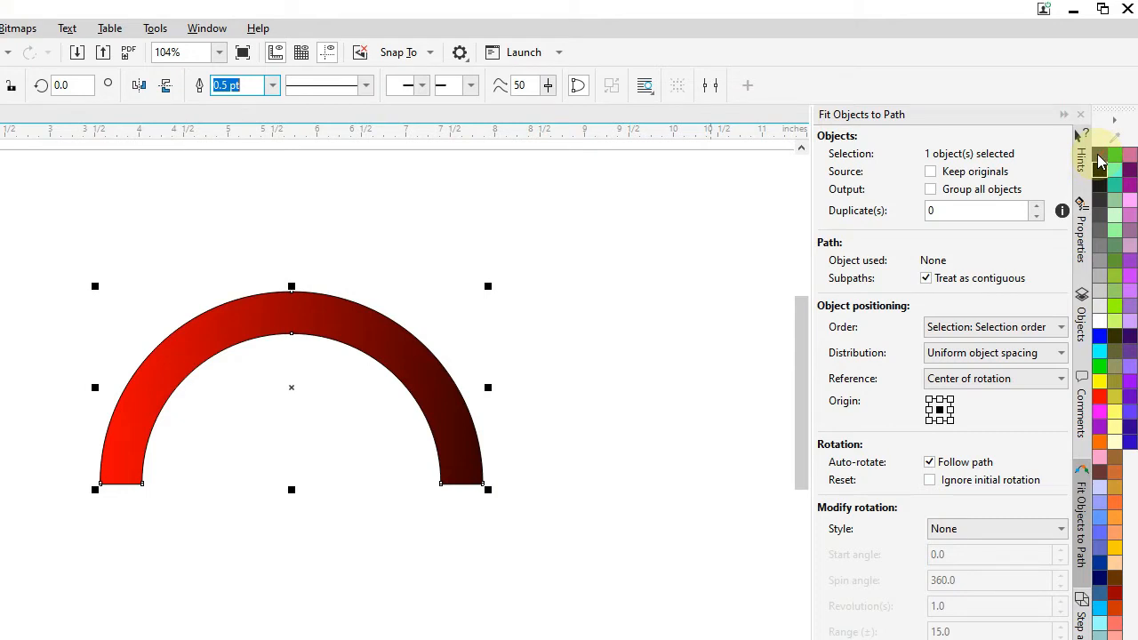
{"action": "right_click", "coordinate": [1101, 161]}
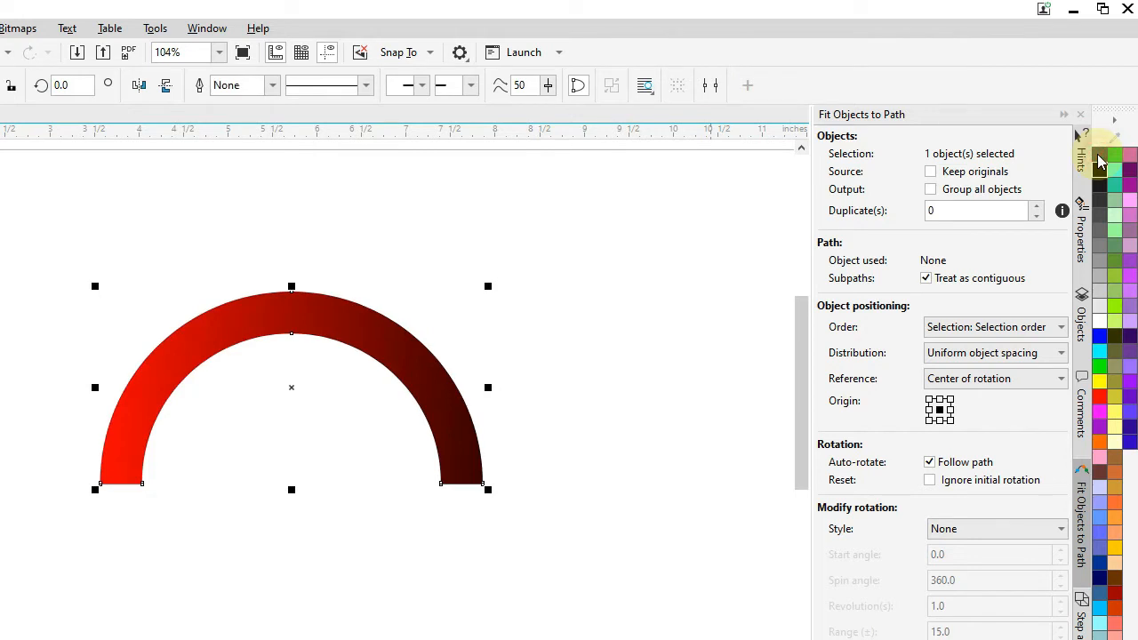
{"action": "left_click", "coordinate": [564, 303]}
{"action": "left_click", "coordinate": [288, 338]}
{"action": "scroll", "coordinate": [293, 331], "scroll_direction": "up", "scroll_amount": 3}
{"action": "scroll", "coordinate": [303, 330], "scroll_direction": "down", "scroll_amount": 3}
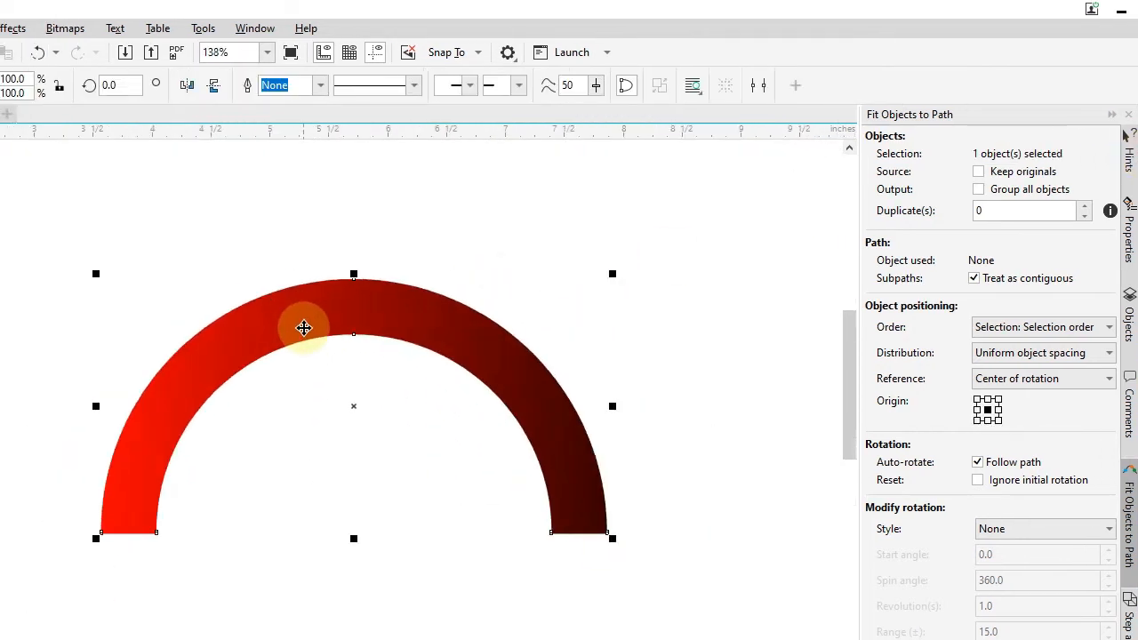
{"action": "left_click", "coordinate": [397, 232]}
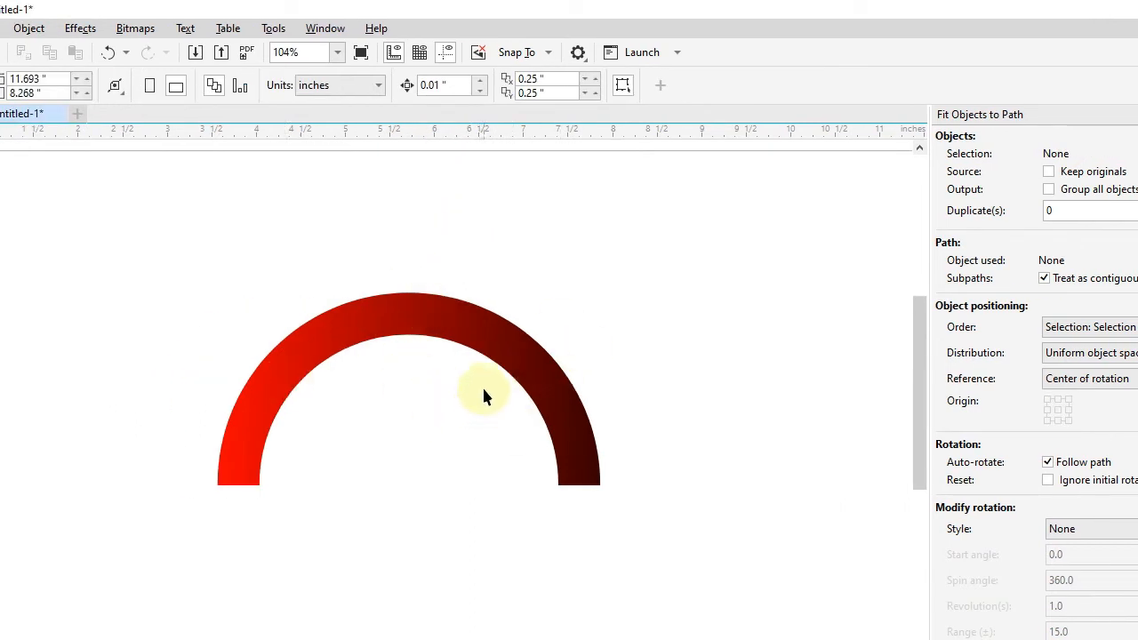
Extrude the arch toward a vanishing point centered inside it, at about X 0, Y 0.39 inches.
{"action": "left_click", "coordinate": [405, 316]}
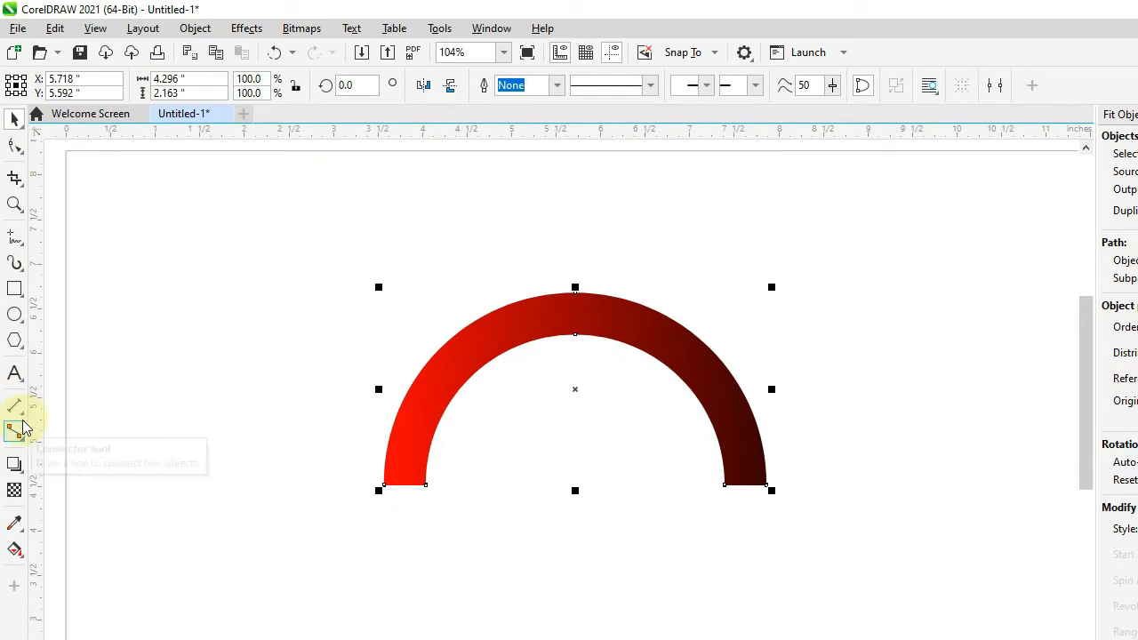
{"action": "left_click", "coordinate": [15, 464]}
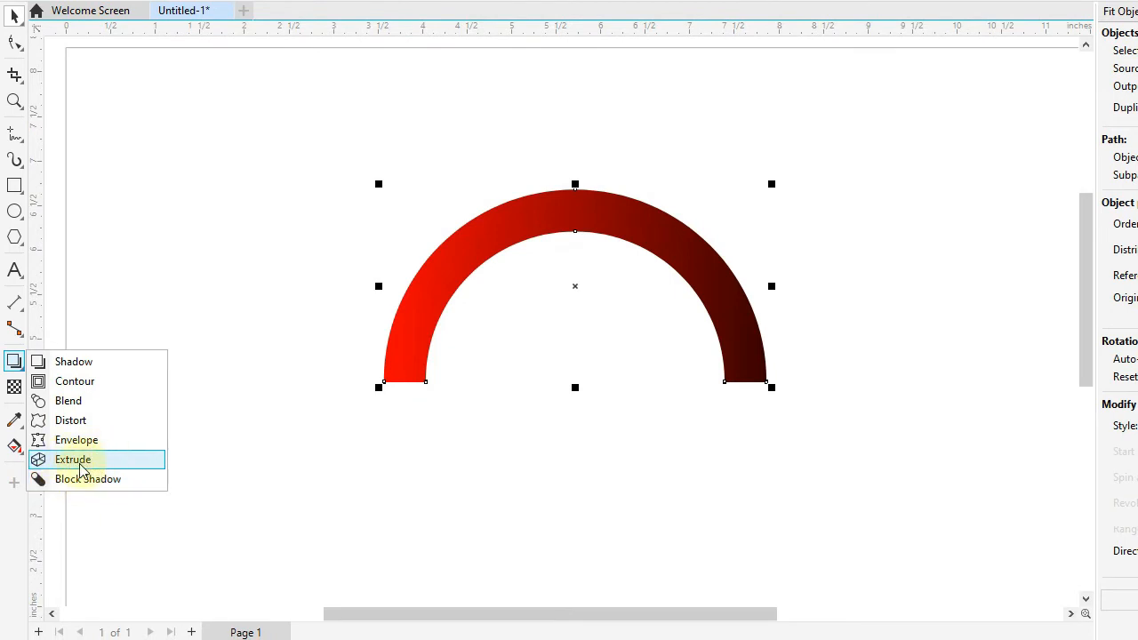
{"action": "left_click", "coordinate": [80, 465]}
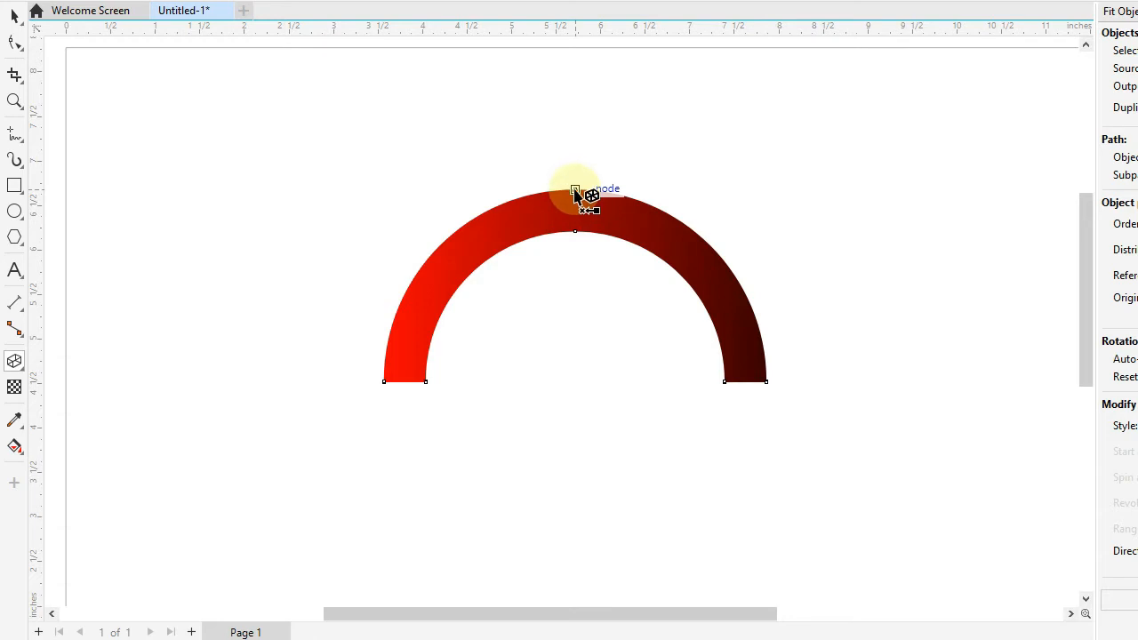
{"action": "left_click_drag", "start_coordinate": [575, 192], "coordinate": [578, 252]}
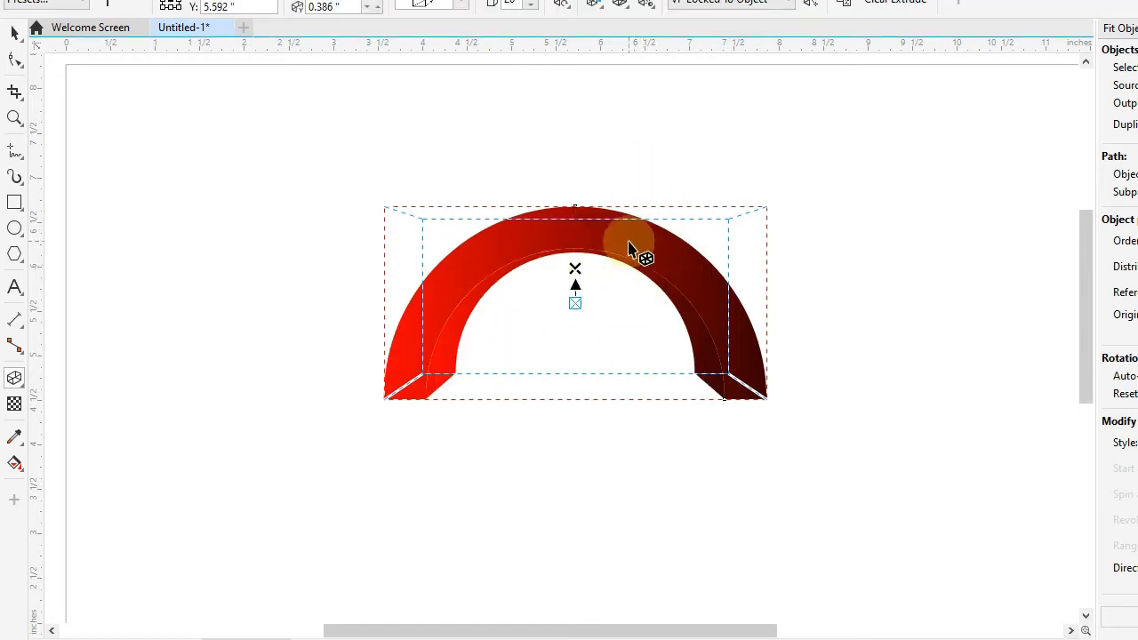
{"action": "left_click", "coordinate": [14, 120]}
{"action": "scroll", "coordinate": [546, 396], "scroll_direction": "up", "scroll_amount": 3}
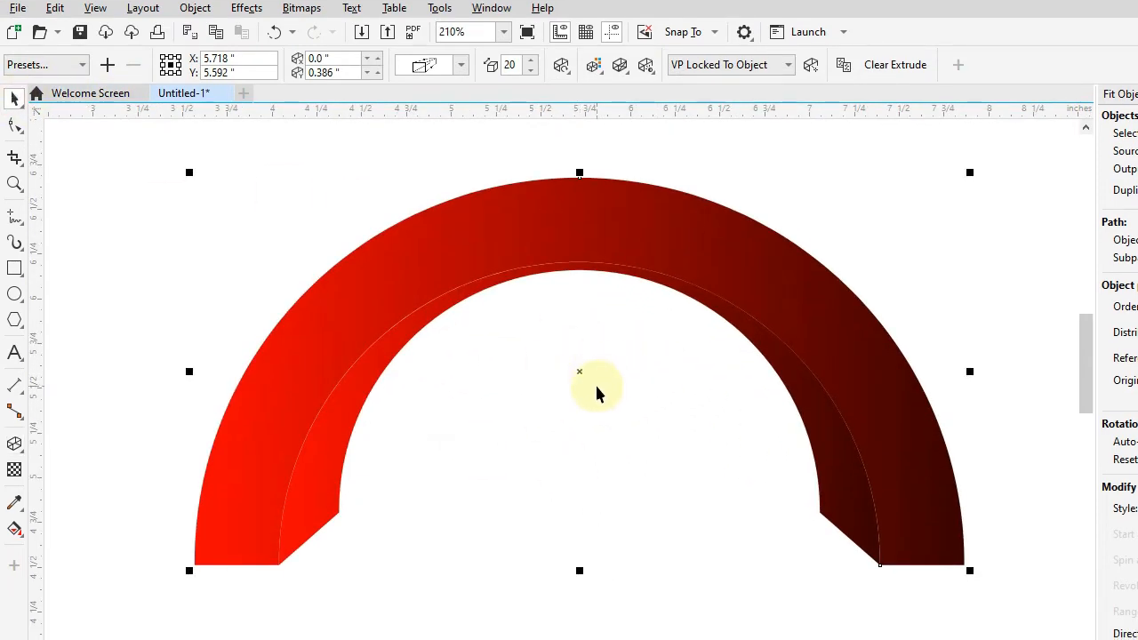
{"action": "scroll", "coordinate": [584, 373], "scroll_direction": "down", "scroll_amount": 3}
{"action": "left_click", "coordinate": [684, 178]}
Rotate the extruded arch in 3D so its front face tilts back and its inner surface and both cut ends face the viewer.
{"action": "left_click", "coordinate": [569, 300]}
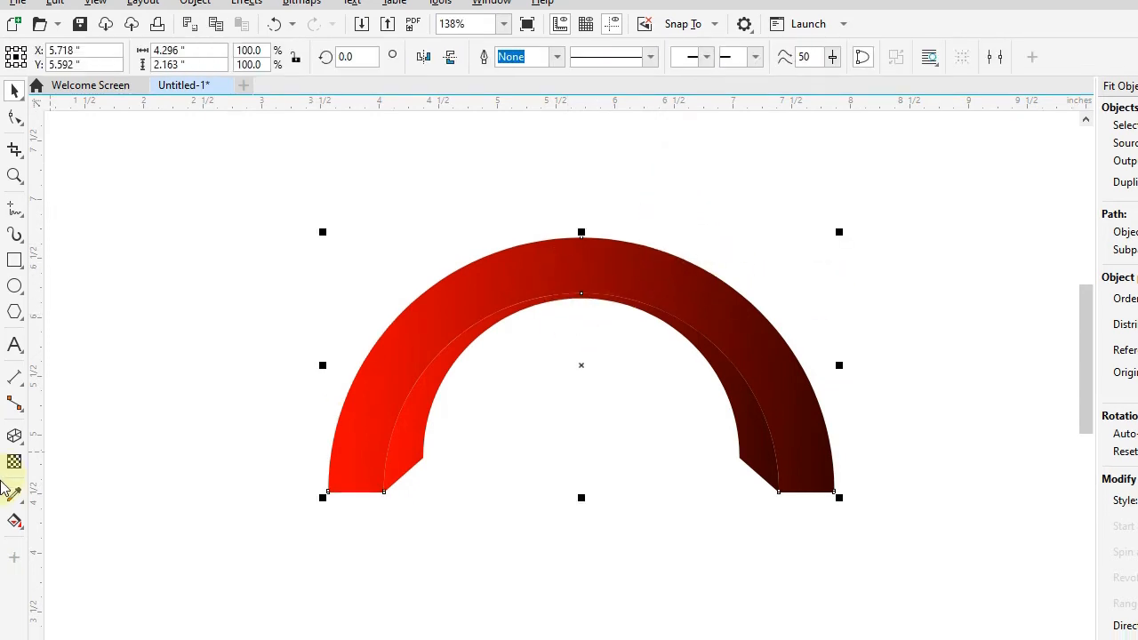
{"action": "left_click", "coordinate": [14, 444]}
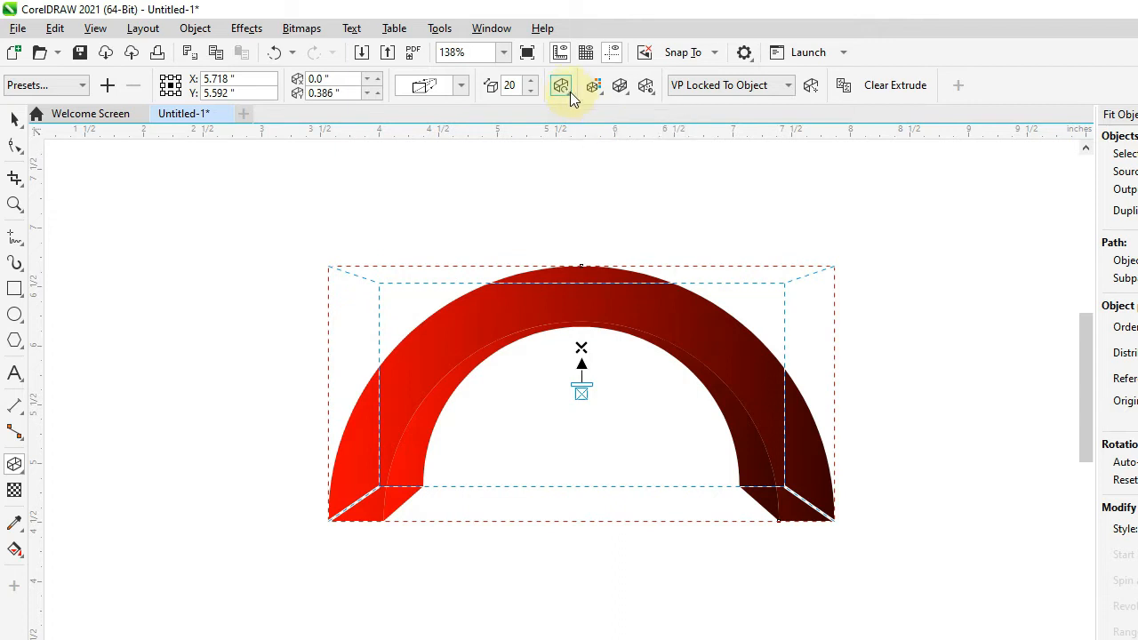
{"action": "left_click", "coordinate": [568, 89]}
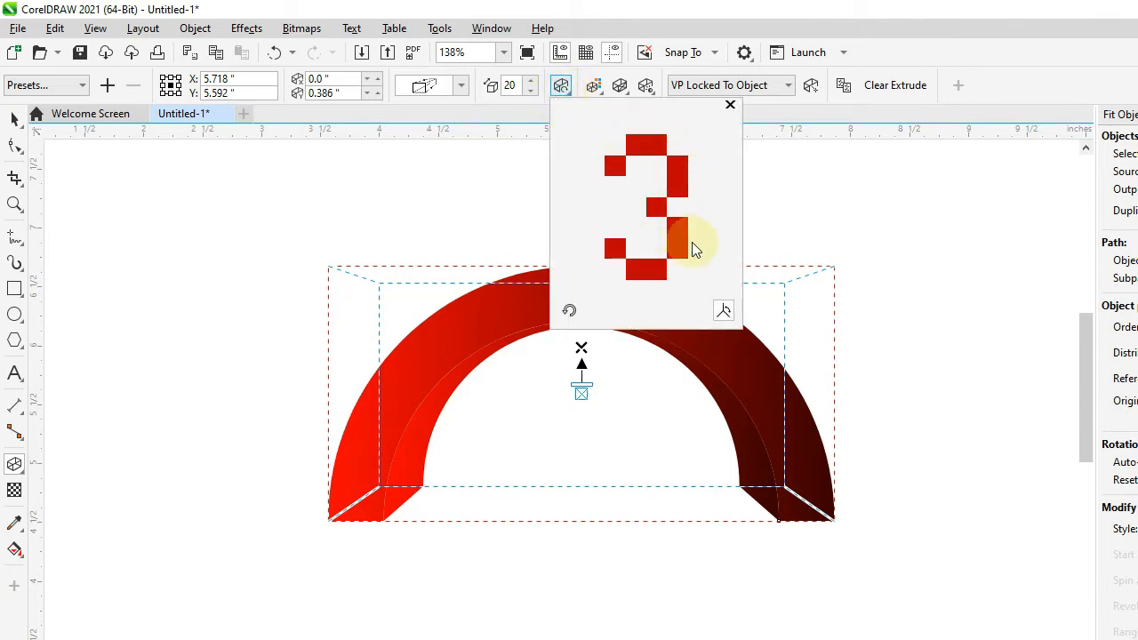
{"action": "left_click_drag", "start_coordinate": [635, 107], "coordinate": [854, 133]}
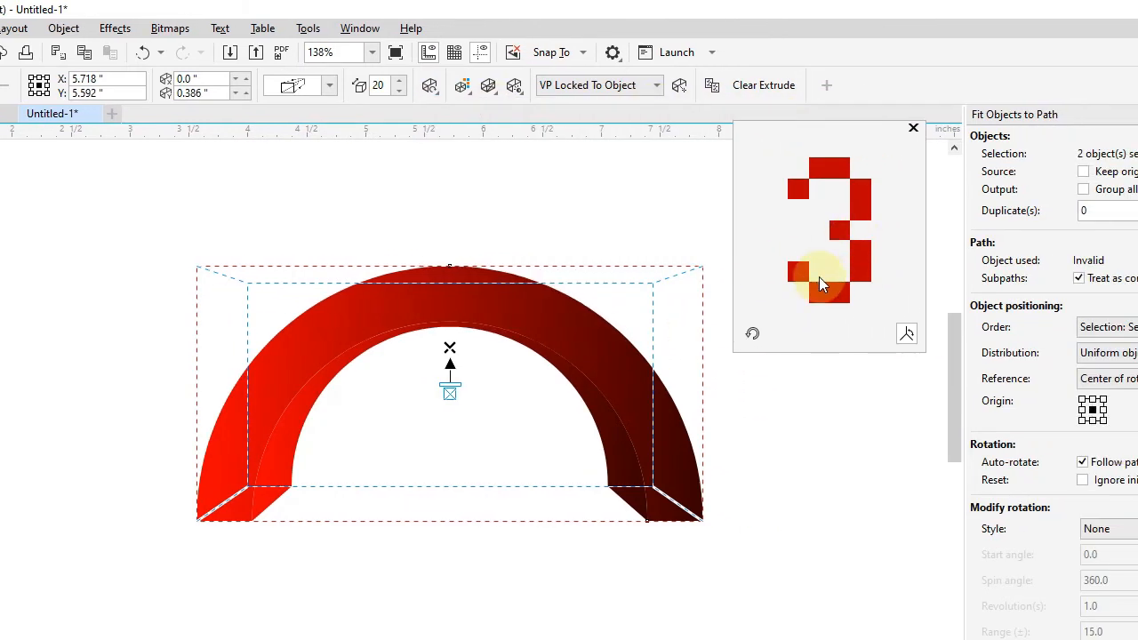
{"action": "left_click_drag", "start_coordinate": [840, 241], "coordinate": [853, 201]}
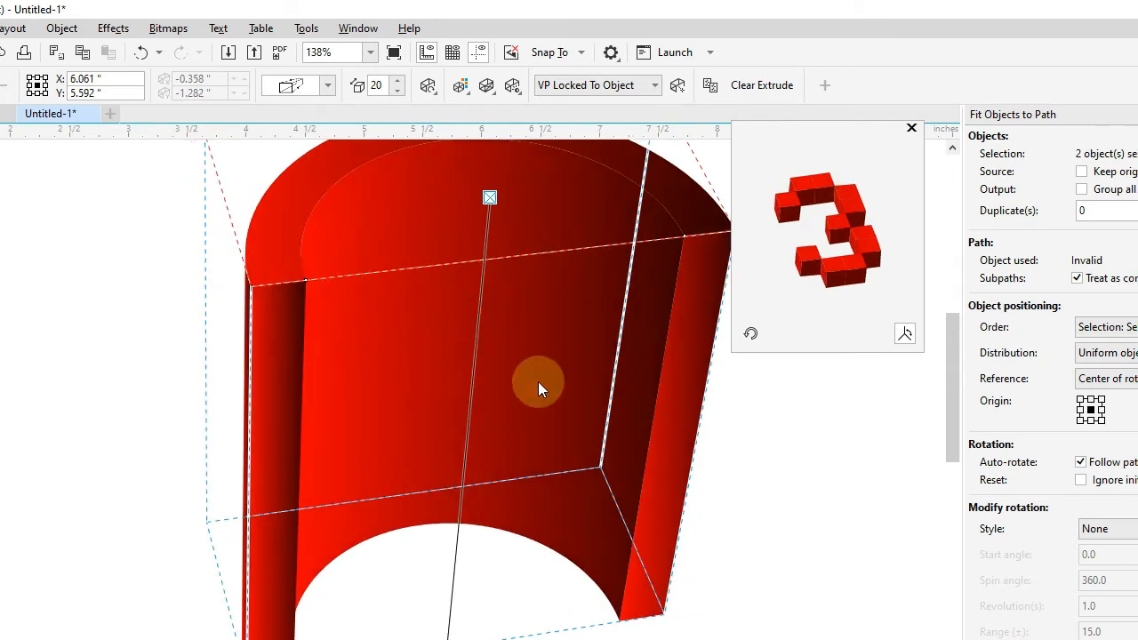
Shorten the extrusion of the rotated arch to a depth of 8.
{"action": "left_click", "coordinate": [473, 343]}
{"action": "scroll", "coordinate": [473, 339], "scroll_direction": "down", "scroll_amount": 2}
{"action": "scroll", "coordinate": [453, 550], "scroll_direction": "up", "scroll_amount": 1}
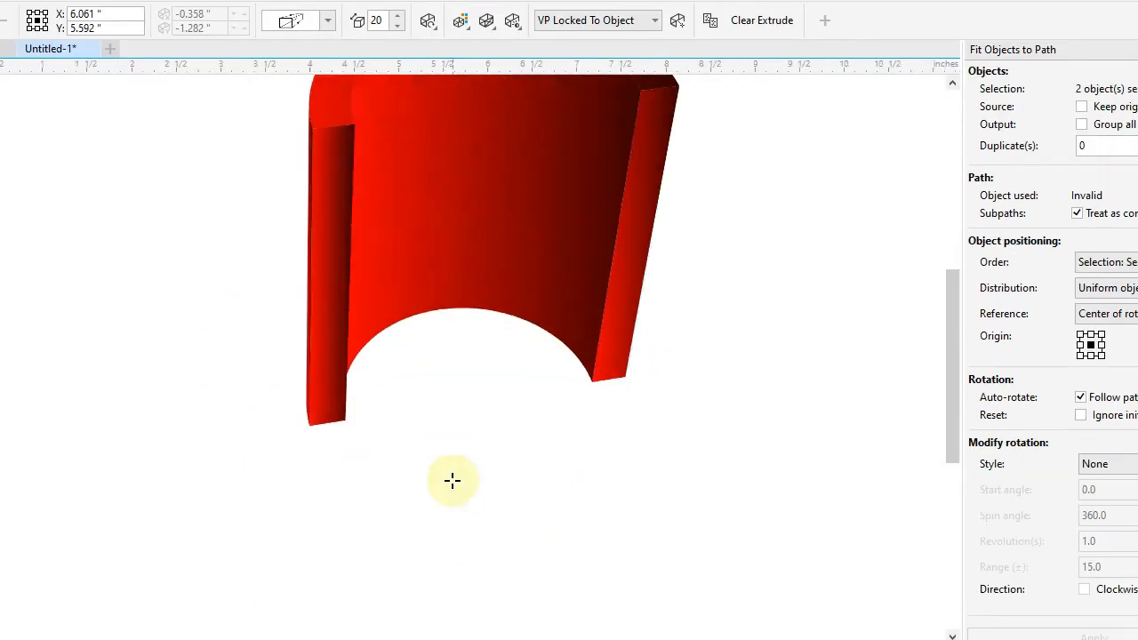
{"action": "scroll", "coordinate": [452, 482], "scroll_direction": "up", "scroll_amount": 1}
{"action": "left_click_drag", "start_coordinate": [456, 478], "coordinate": [473, 286]}
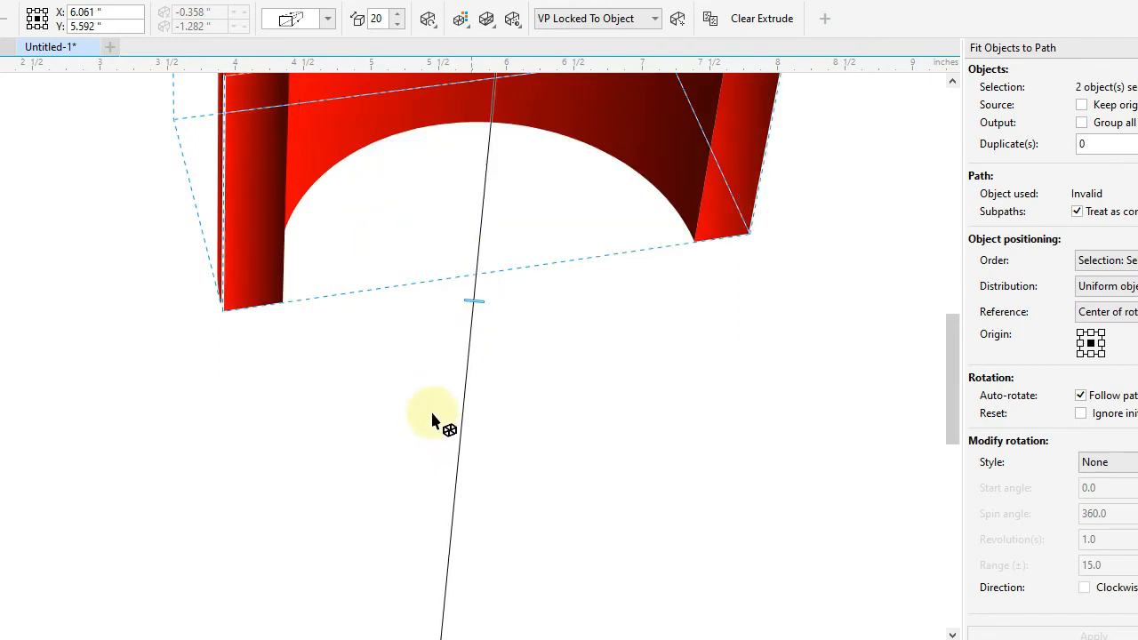
{"action": "scroll", "coordinate": [427, 433], "scroll_direction": "down", "scroll_amount": 2}
{"action": "scroll", "coordinate": [450, 170], "scroll_direction": "up", "scroll_amount": 1}
{"action": "scroll", "coordinate": [451, 152], "scroll_direction": "up", "scroll_amount": 1}
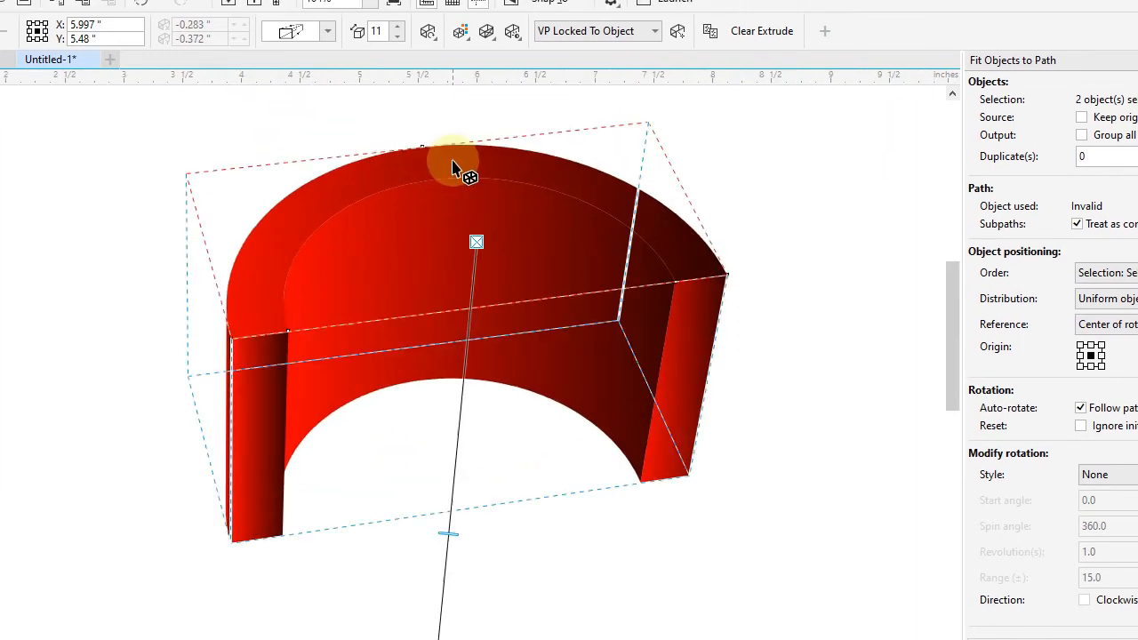
{"action": "left_click_drag", "start_coordinate": [446, 524], "coordinate": [445, 510]}
{"action": "left_click_drag", "start_coordinate": [445, 468], "coordinate": [447, 414]}
{"action": "scroll", "coordinate": [353, 305], "scroll_direction": "down", "scroll_amount": 3}
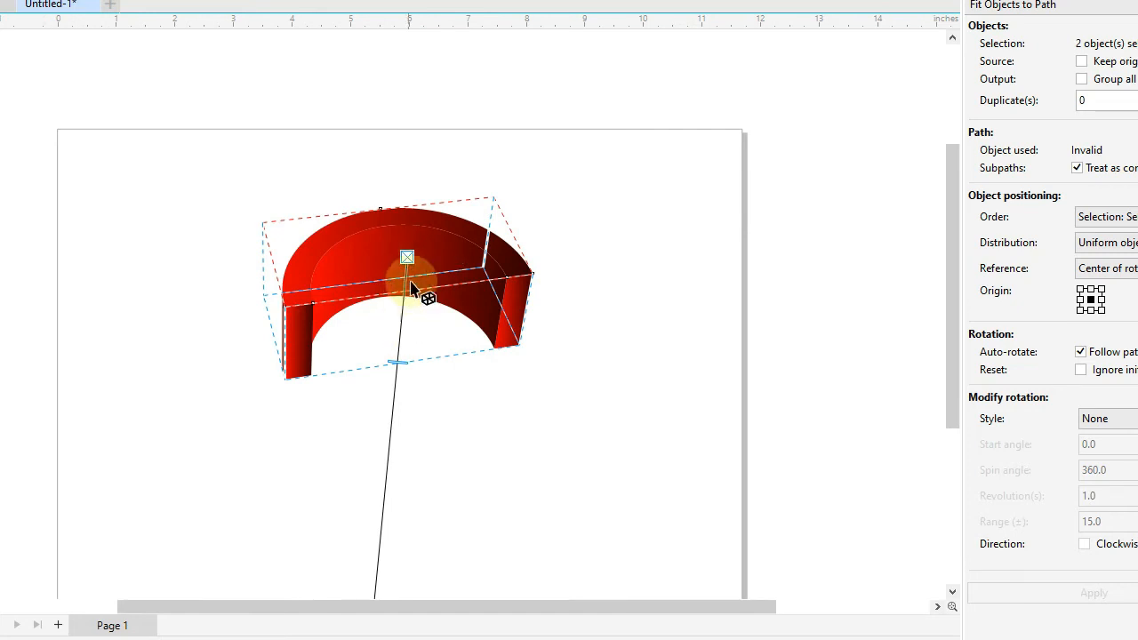
{"action": "scroll", "coordinate": [406, 258], "scroll_direction": "down", "scroll_amount": 5}
{"action": "scroll", "coordinate": [396, 276], "scroll_direction": "up", "scroll_amount": 5}
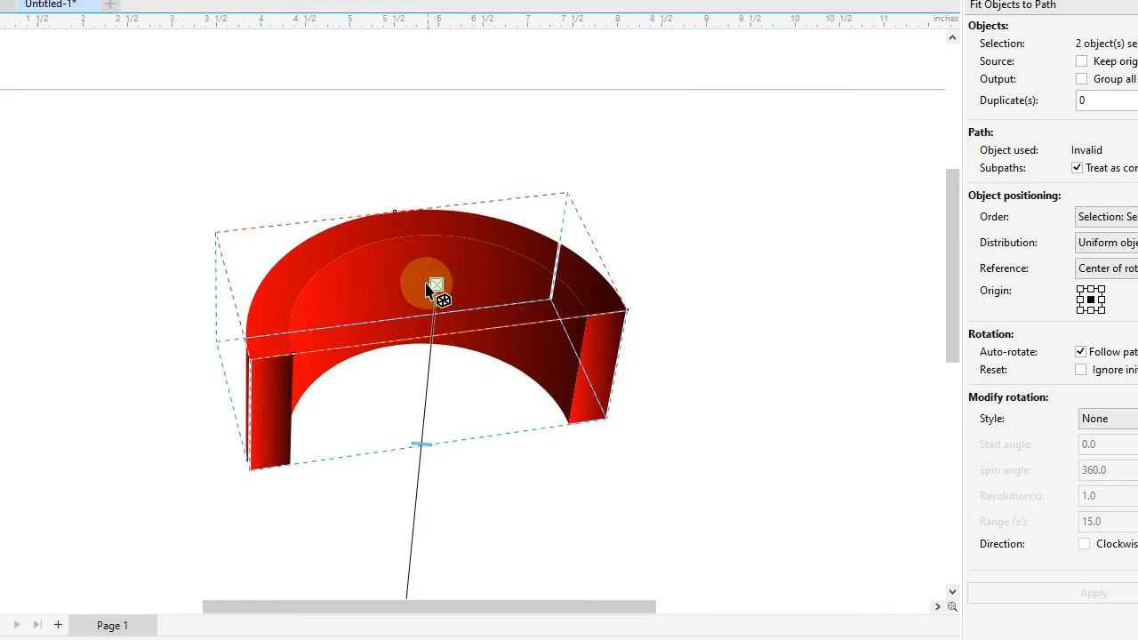
{"action": "scroll", "coordinate": [425, 280], "scroll_direction": "up", "scroll_amount": 3}
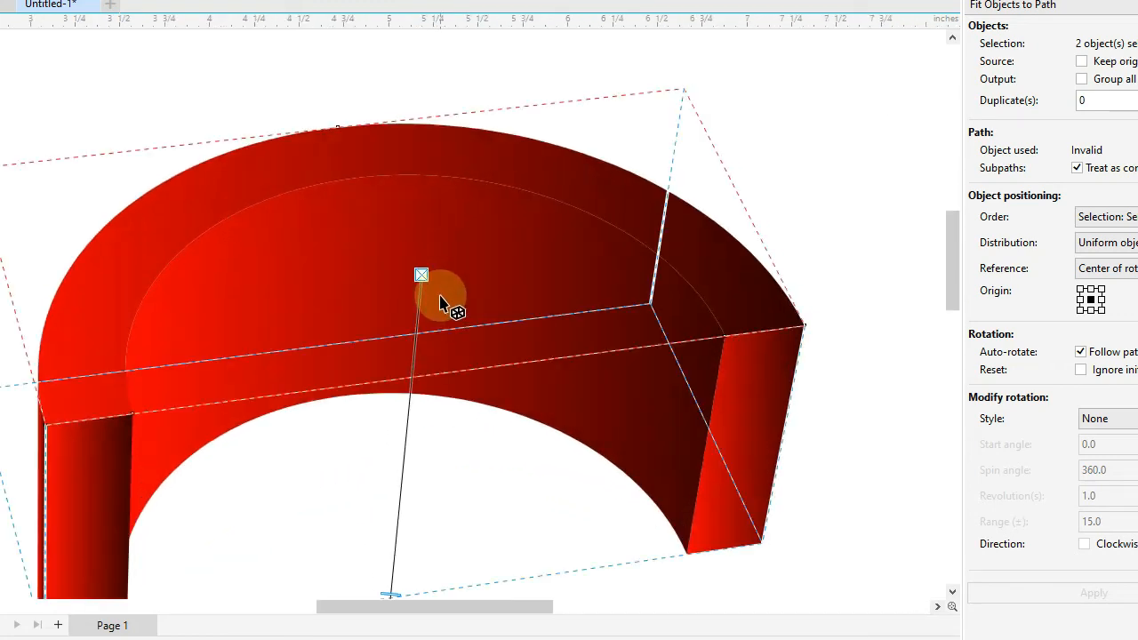
{"action": "scroll", "coordinate": [416, 254], "scroll_direction": "down", "scroll_amount": 2}
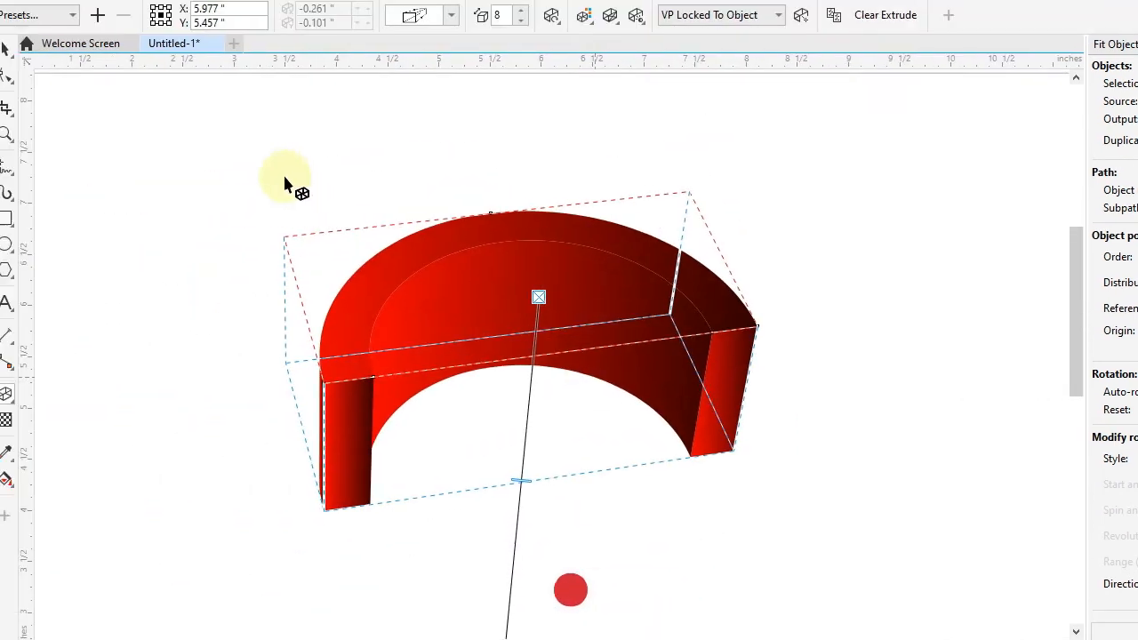
Rotate the extruded arch further in 3D until it opens upward as a U shape with both end faces showing.
{"action": "left_click", "coordinate": [567, 88]}
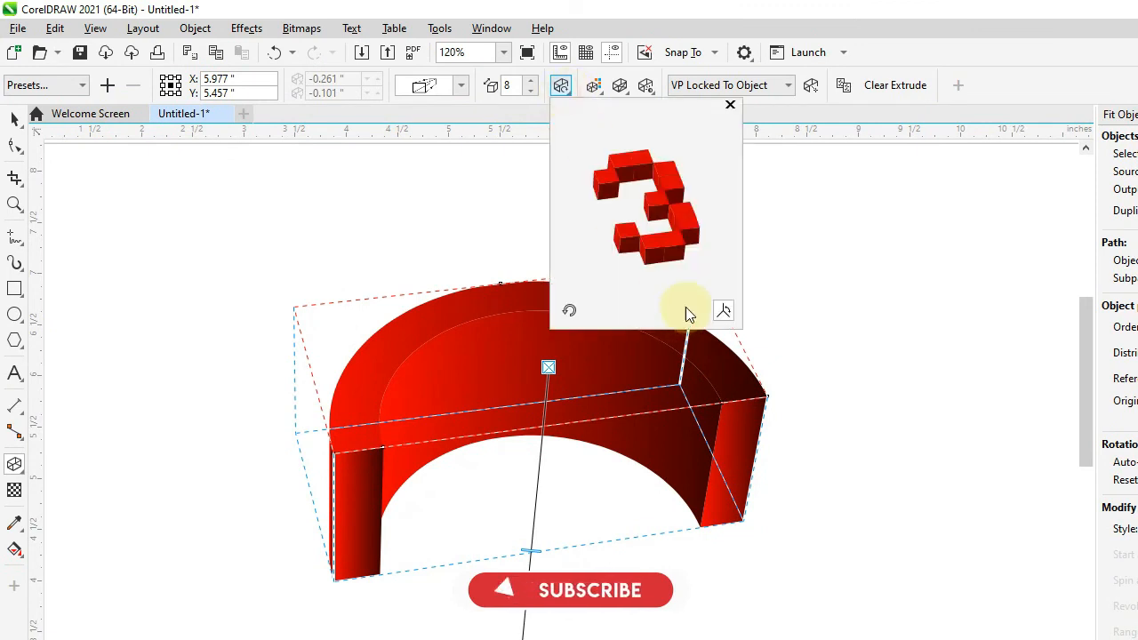
{"action": "left_click_drag", "start_coordinate": [672, 245], "coordinate": [673, 269]}
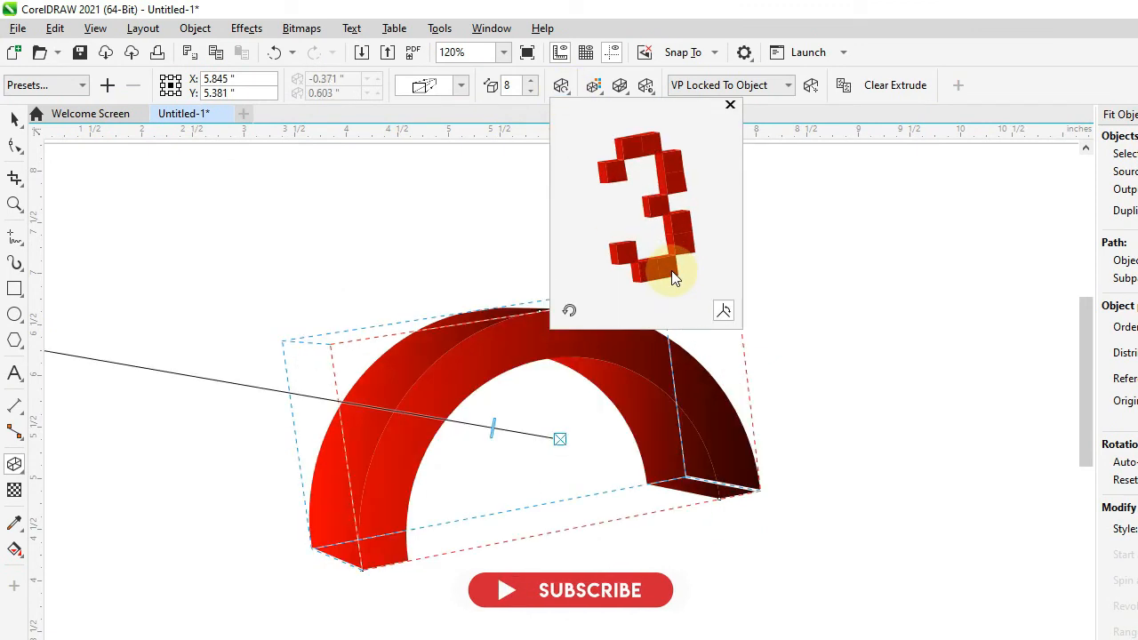
{"action": "mouse_move", "coordinate": [671, 198]}
{"action": "left_mouse_down"}
{"action": "mouse_move", "coordinate": [678, 164]}
{"action": "mouse_move", "coordinate": [644, 152]}
{"action": "mouse_move", "coordinate": [664, 164]}
{"action": "mouse_move", "coordinate": [659, 175]}
{"action": "mouse_move", "coordinate": [634, 153]}
{"action": "mouse_move", "coordinate": [666, 145]}
{"action": "mouse_move", "coordinate": [680, 162]}
{"action": "mouse_move", "coordinate": [669, 201]}
{"action": "mouse_move", "coordinate": [636, 216]}
{"action": "mouse_move", "coordinate": [647, 224]}
{"action": "mouse_move", "coordinate": [667, 190]}
{"action": "mouse_move", "coordinate": [678, 197]}
{"action": "mouse_move", "coordinate": [665, 180]}
{"action": "left_mouse_up"}
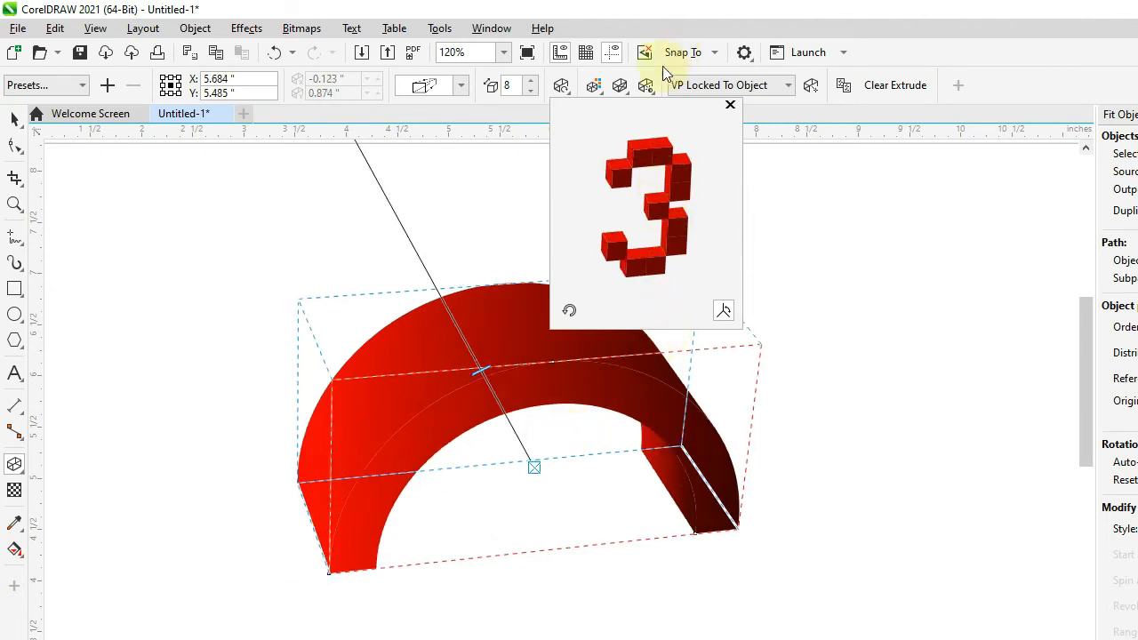
{"action": "left_click_drag", "start_coordinate": [650, 114], "coordinate": [850, 114]}
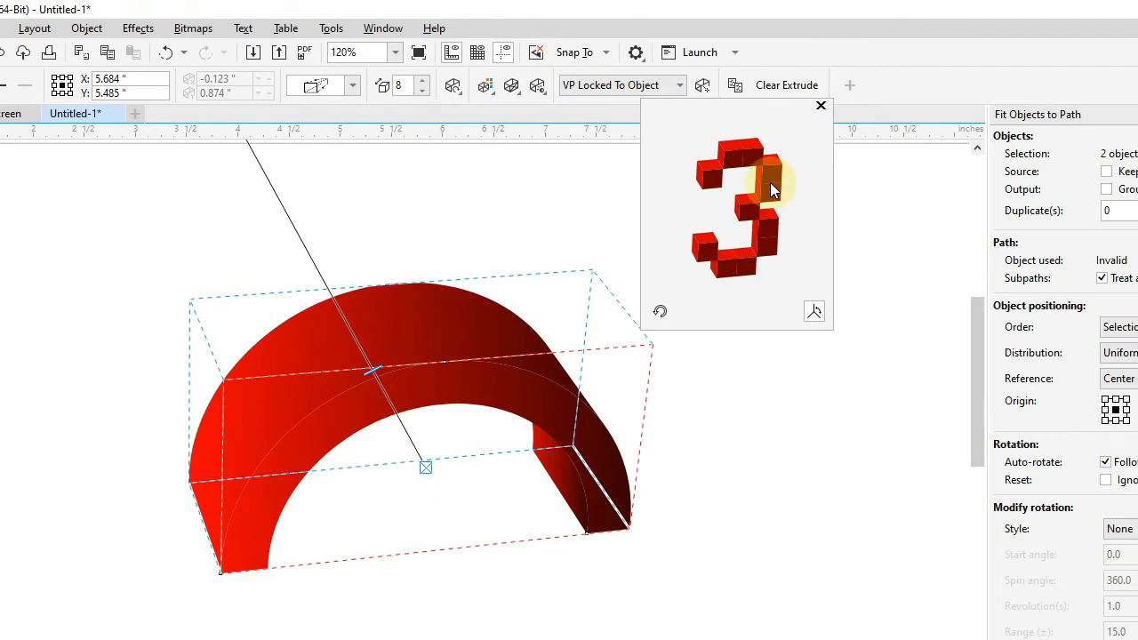
{"action": "left_click_drag", "start_coordinate": [766, 178], "coordinate": [733, 154]}
{"action": "left_click_drag", "start_coordinate": [781, 248], "coordinate": [769, 252]}
{"action": "left_click_drag", "start_coordinate": [765, 171], "coordinate": [760, 181]}
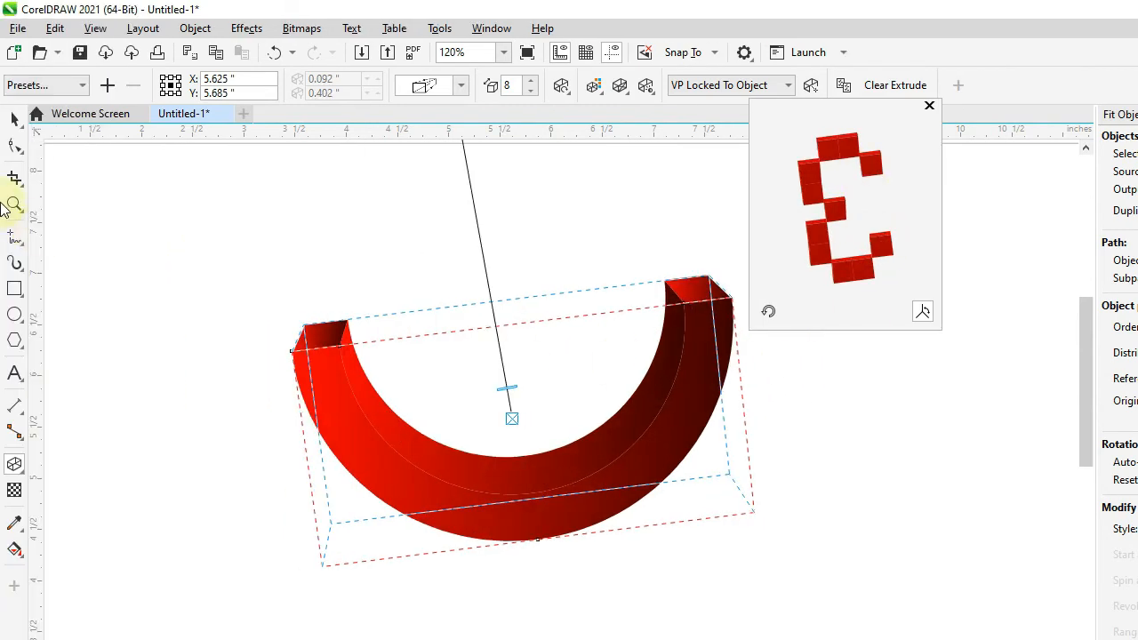
Move the U-shaped extrusion up the page and place a copy below and right of it, at about X 6.72, Y 4.44 inches.
{"action": "left_click", "coordinate": [16, 122]}
{"action": "left_click", "coordinate": [795, 289]}
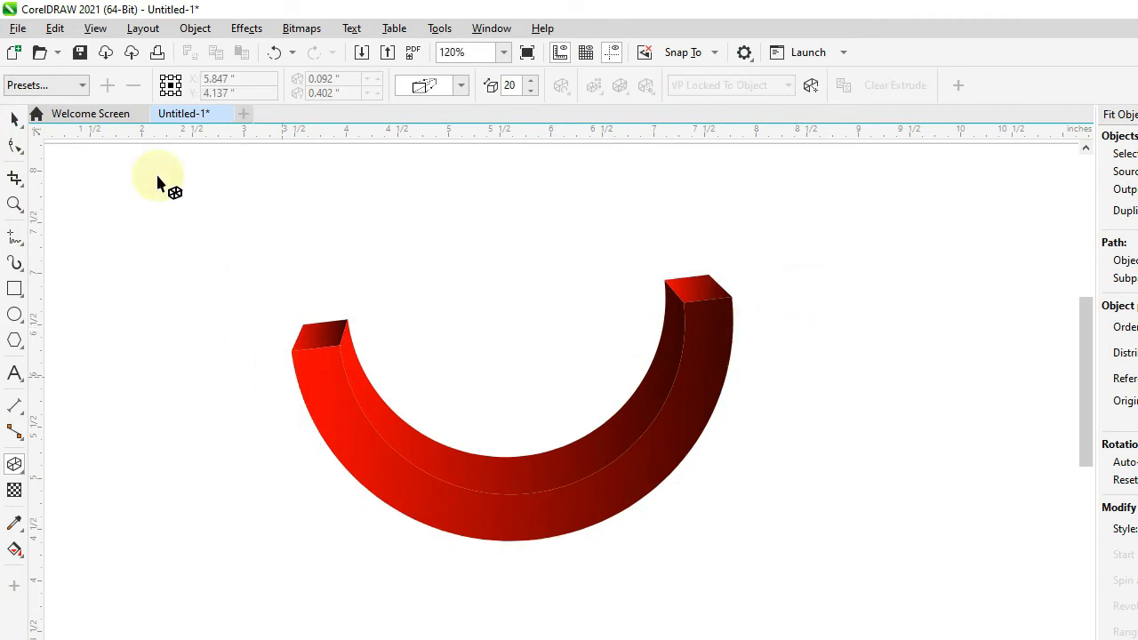
{"action": "left_click", "coordinate": [585, 473]}
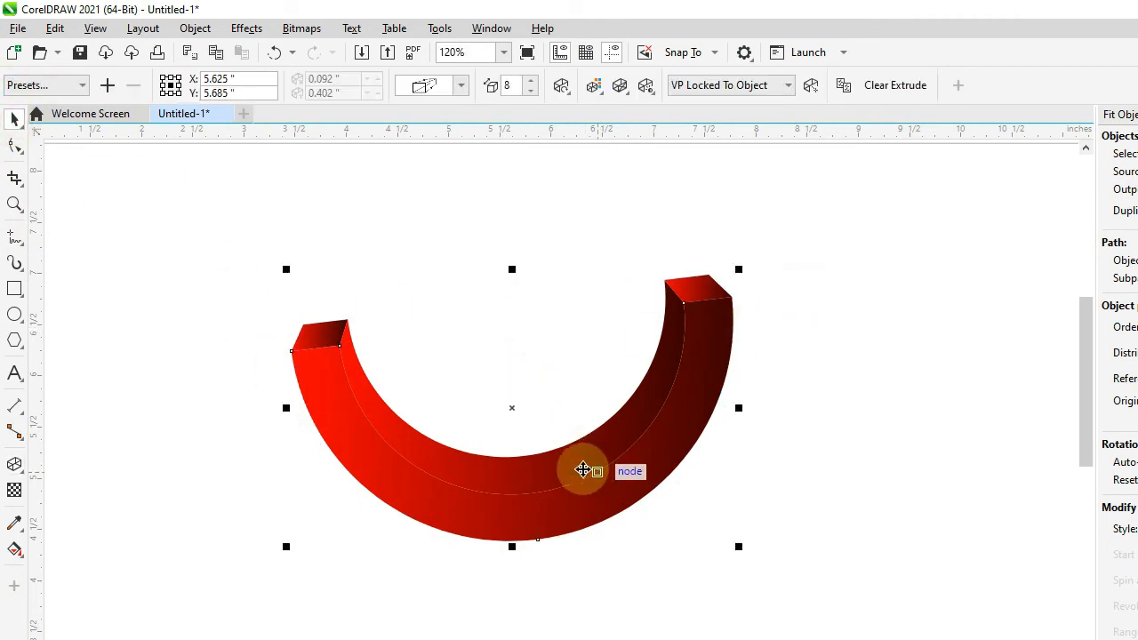
{"action": "left_click_drag", "start_coordinate": [517, 407], "coordinate": [493, 280]}
{"action": "left_click_drag", "start_coordinate": [535, 339], "coordinate": [658, 594]}
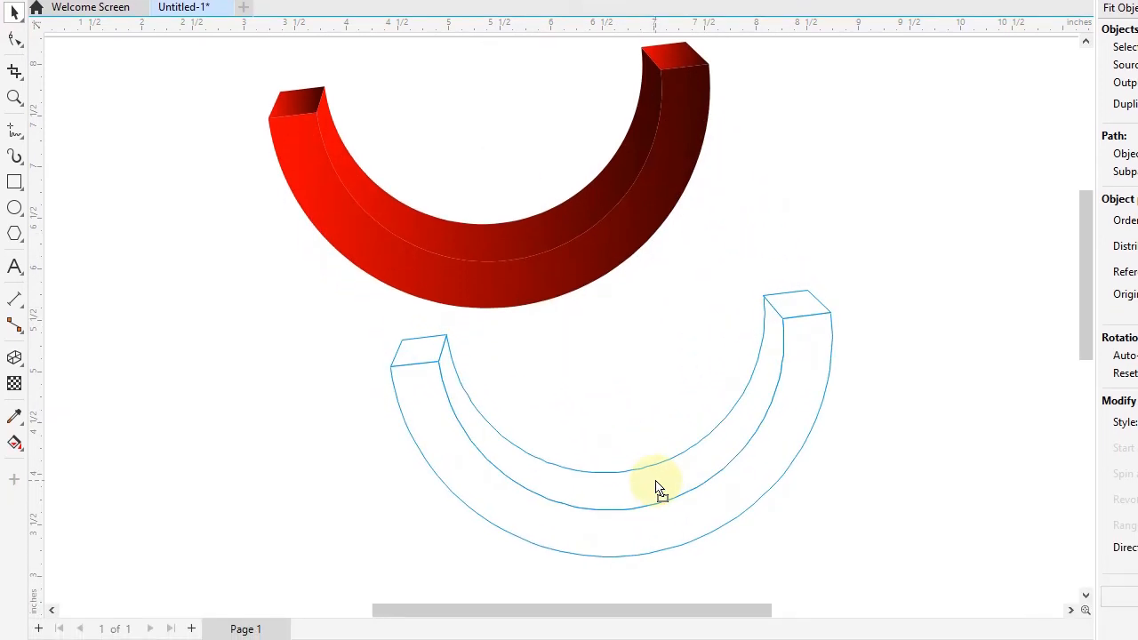
{"action": "mouse_move", "coordinate": [656, 481]}
{"action": "left_mouse_down"}
{"action": "mouse_move", "coordinate": [671, 472]}
{"action": "mouse_move", "coordinate": [655, 488]}
{"action": "mouse_move", "coordinate": [673, 496]}
{"action": "mouse_move", "coordinate": [673, 477]}
{"action": "left_mouse_up"}
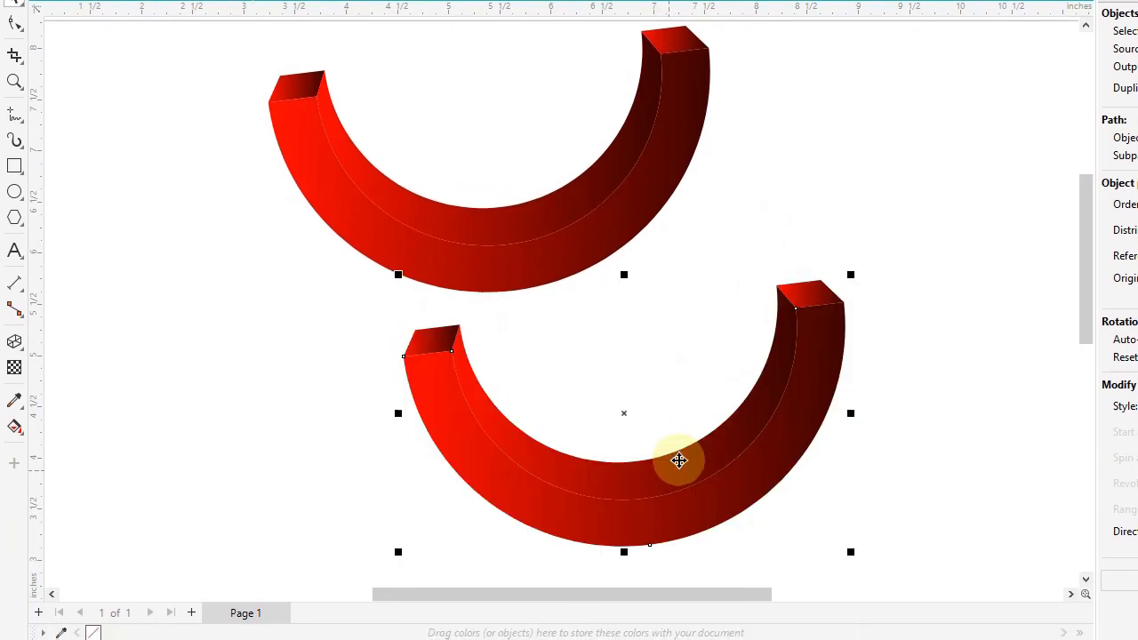
Rotate the copied extrusion in 3D so it opens downward as an arch with its outer top surface showing.
{"action": "scroll", "coordinate": [647, 374], "scroll_direction": "down", "scroll_amount": 2}
{"action": "scroll", "coordinate": [654, 416], "scroll_direction": "up", "scroll_amount": 1}
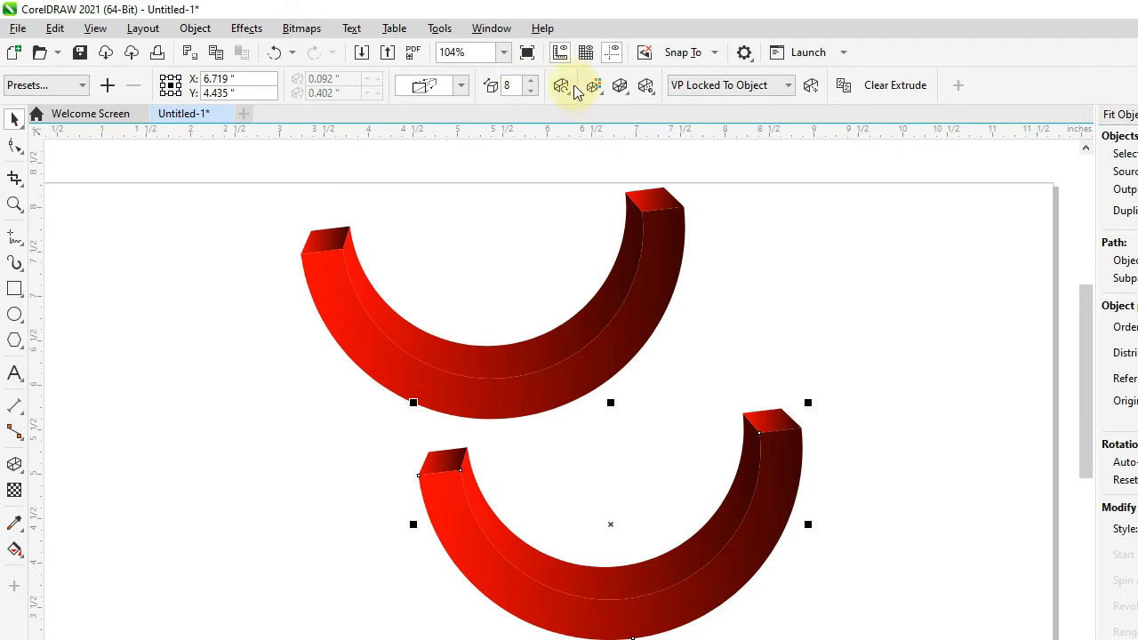
{"action": "left_click", "coordinate": [562, 85]}
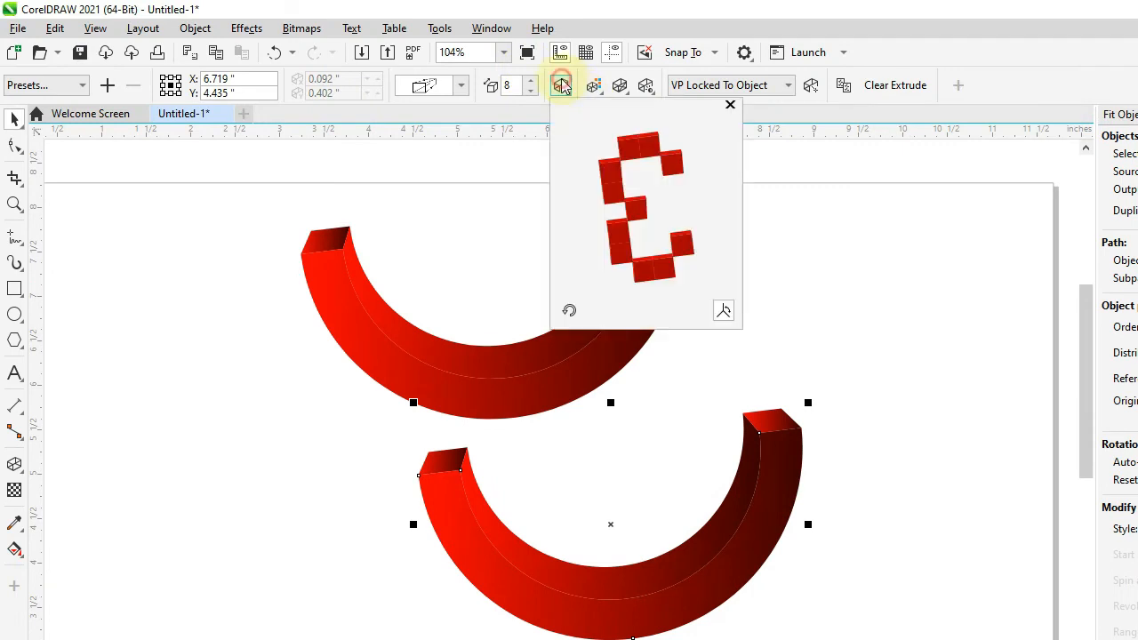
{"action": "mouse_move", "coordinate": [652, 166]}
{"action": "left_mouse_down"}
{"action": "mouse_move", "coordinate": [665, 210]}
{"action": "mouse_move", "coordinate": [655, 241]}
{"action": "mouse_move", "coordinate": [630, 149]}
{"action": "mouse_move", "coordinate": [650, 183]}
{"action": "mouse_move", "coordinate": [634, 181]}
{"action": "mouse_move", "coordinate": [666, 159]}
{"action": "mouse_move", "coordinate": [654, 160]}
{"action": "left_mouse_up"}
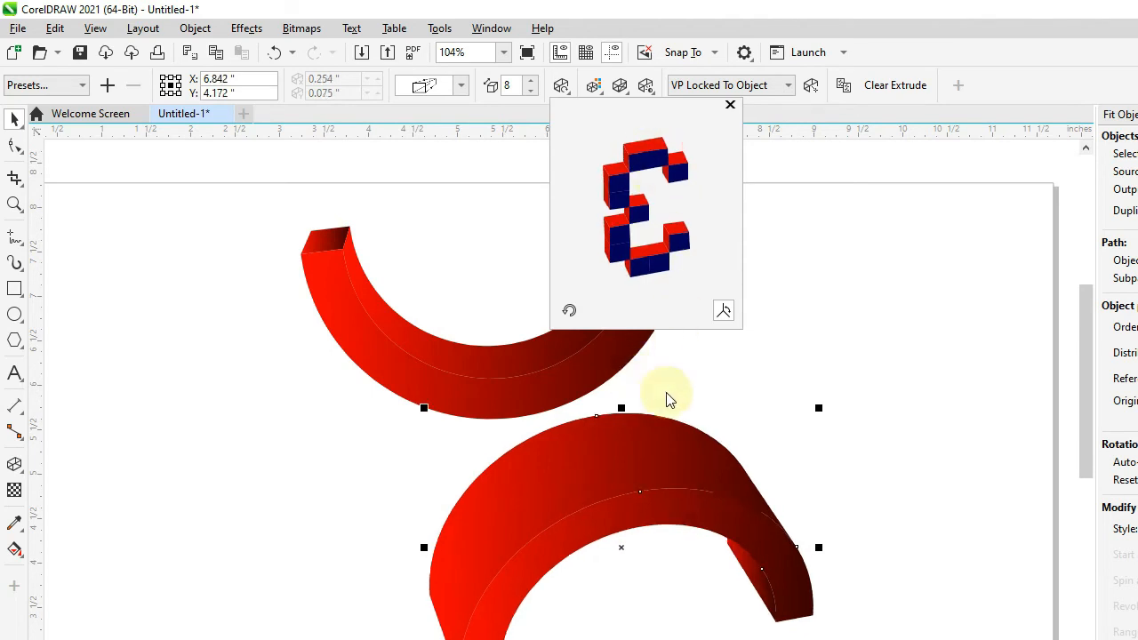
Move the downward-opening arch directly beneath the U-shaped extrusion, at about X 5.52, Y 4.25 inches.
{"action": "left_click_drag", "start_coordinate": [673, 480], "coordinate": [585, 356]}
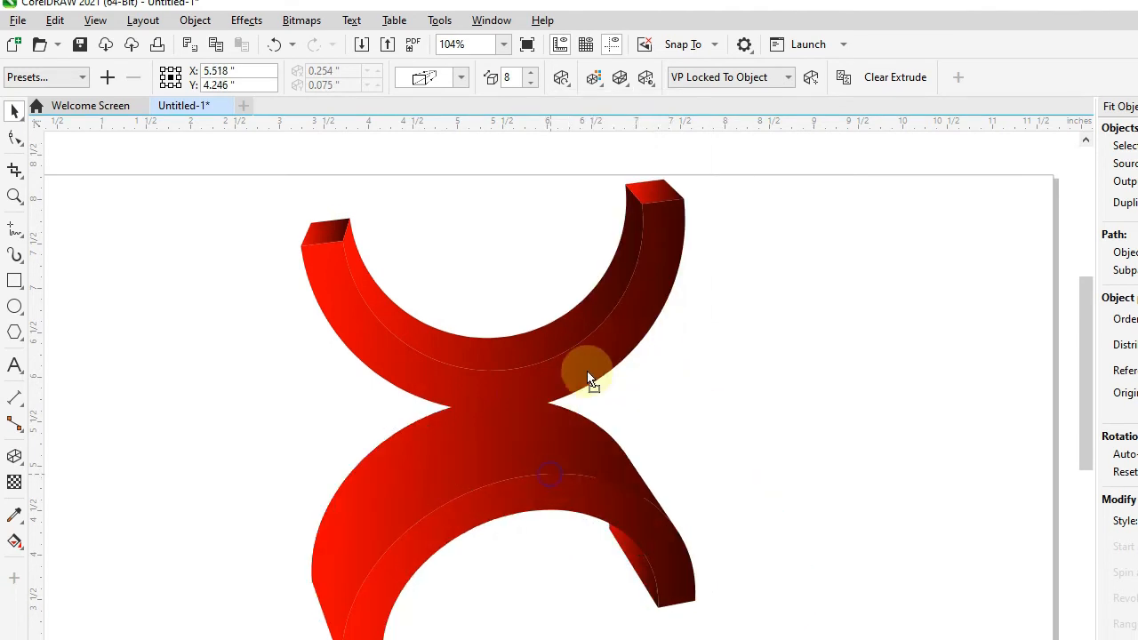
{"action": "key", "text": "Escape"}
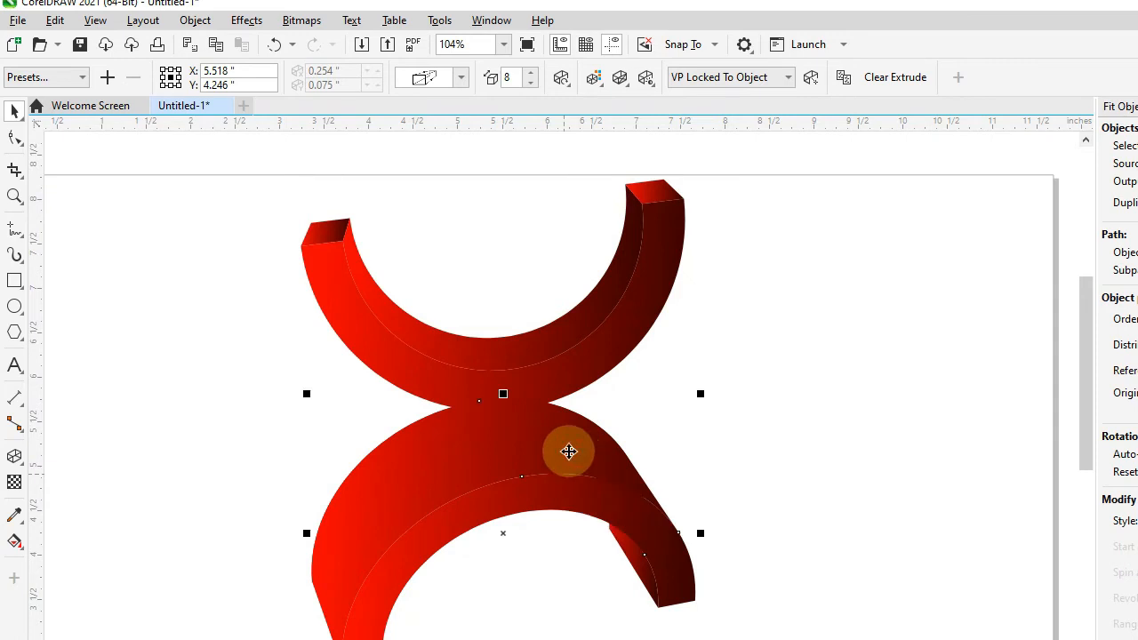
Rotate the upper U-shaped extrusion in 3D until it stands nearly crosswise to the arch, opening upward with its broad outer side showing.
{"action": "left_click", "coordinate": [591, 347]}
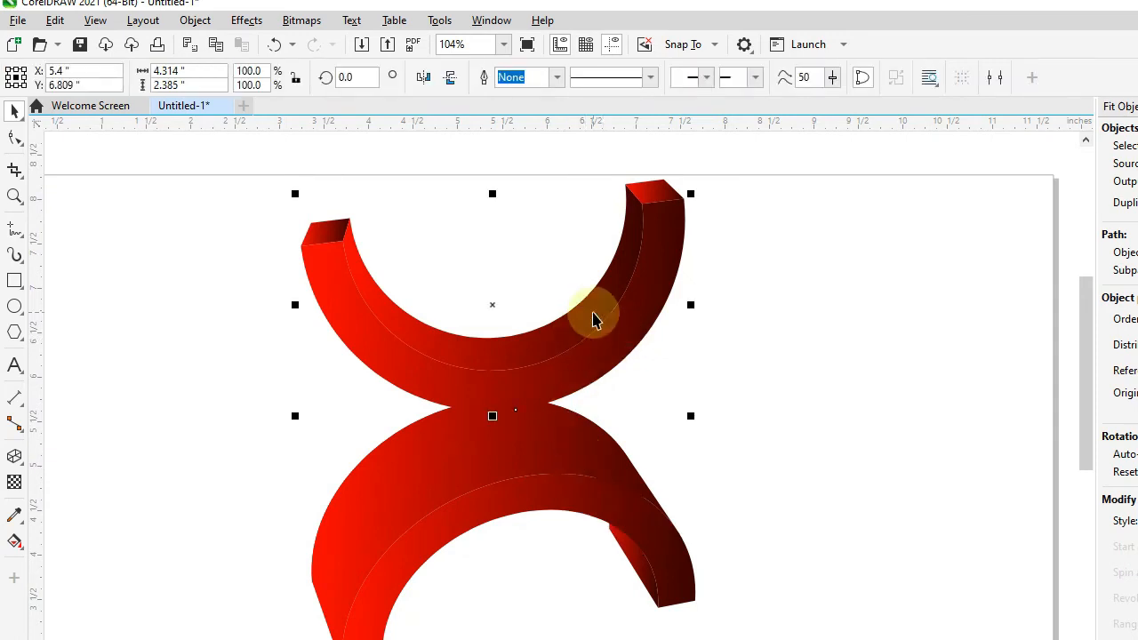
{"action": "left_click", "coordinate": [594, 313]}
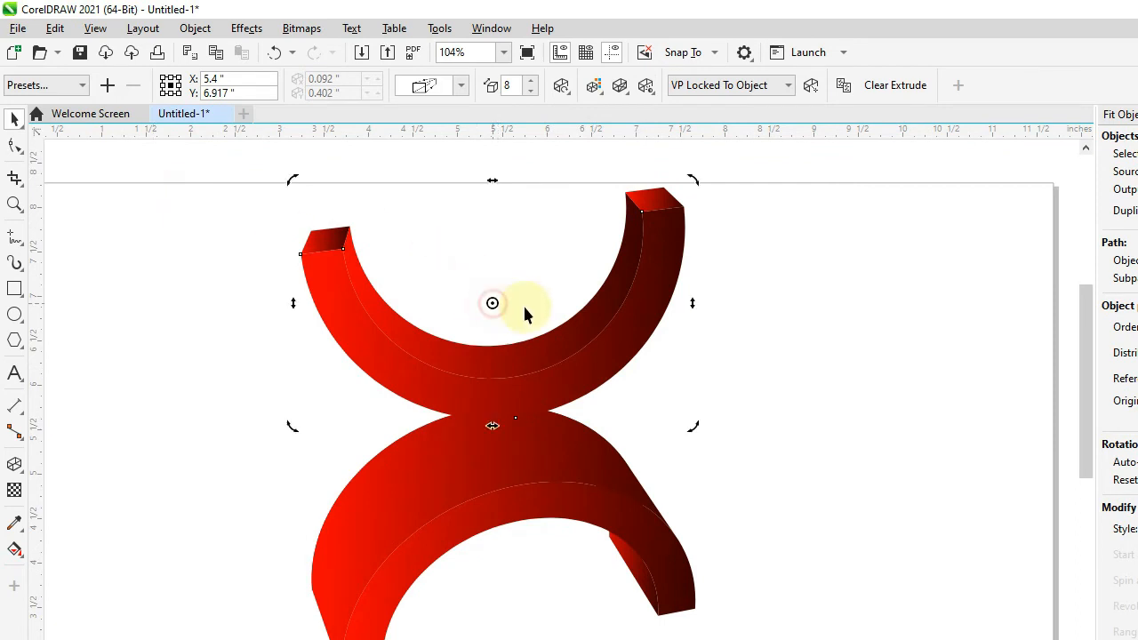
{"action": "left_click", "coordinate": [561, 85]}
{"action": "left_click_drag", "start_coordinate": [669, 177], "coordinate": [651, 196]}
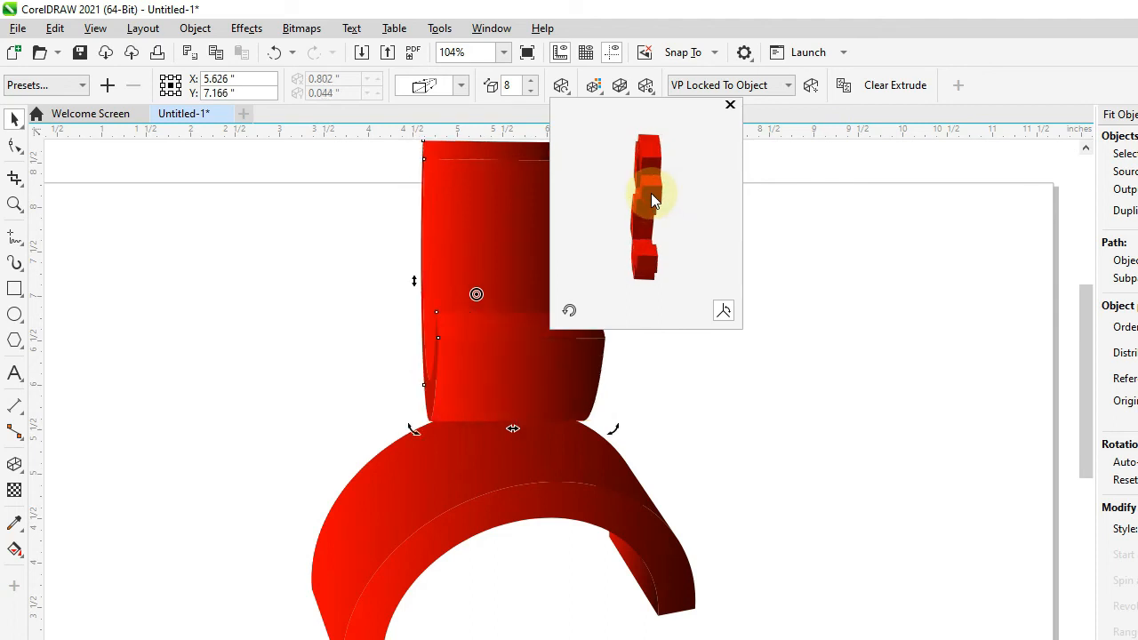
{"action": "left_click_drag", "start_coordinate": [656, 161], "coordinate": [653, 222]}
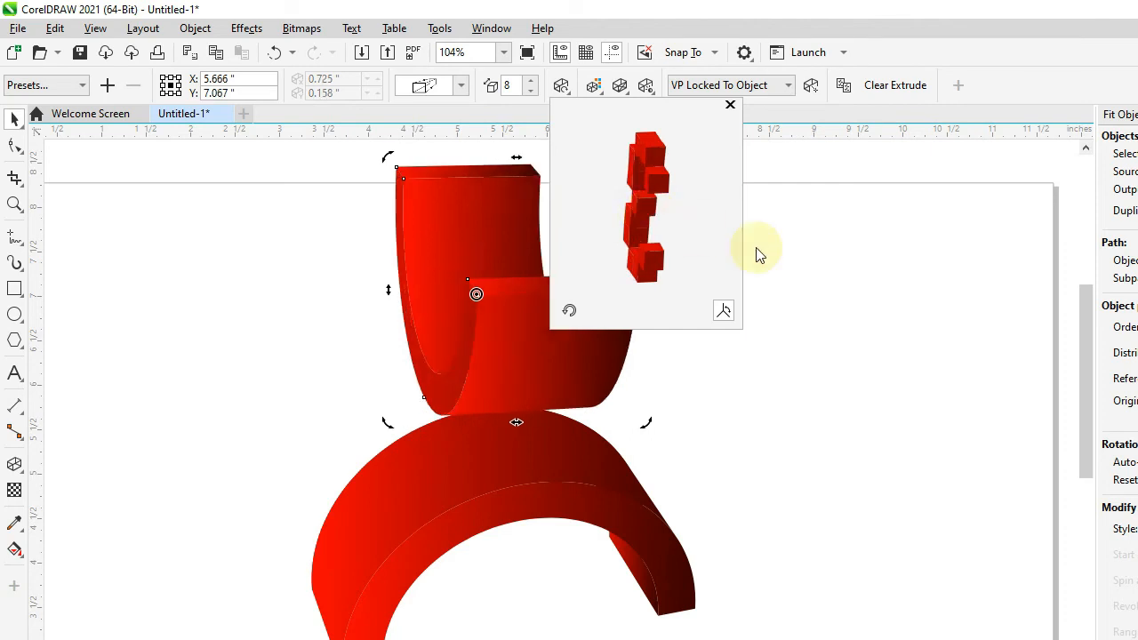
{"action": "left_click", "coordinate": [859, 269]}
Move the rotated U-shaped piece down onto the top of the arch, at about X 5.72, Y 5.96 inches.
{"action": "left_click", "coordinate": [525, 307]}
{"action": "left_click_drag", "start_coordinate": [528, 307], "coordinate": [525, 402]}
{"action": "scroll", "coordinate": [496, 347], "scroll_direction": "down", "scroll_amount": 2}
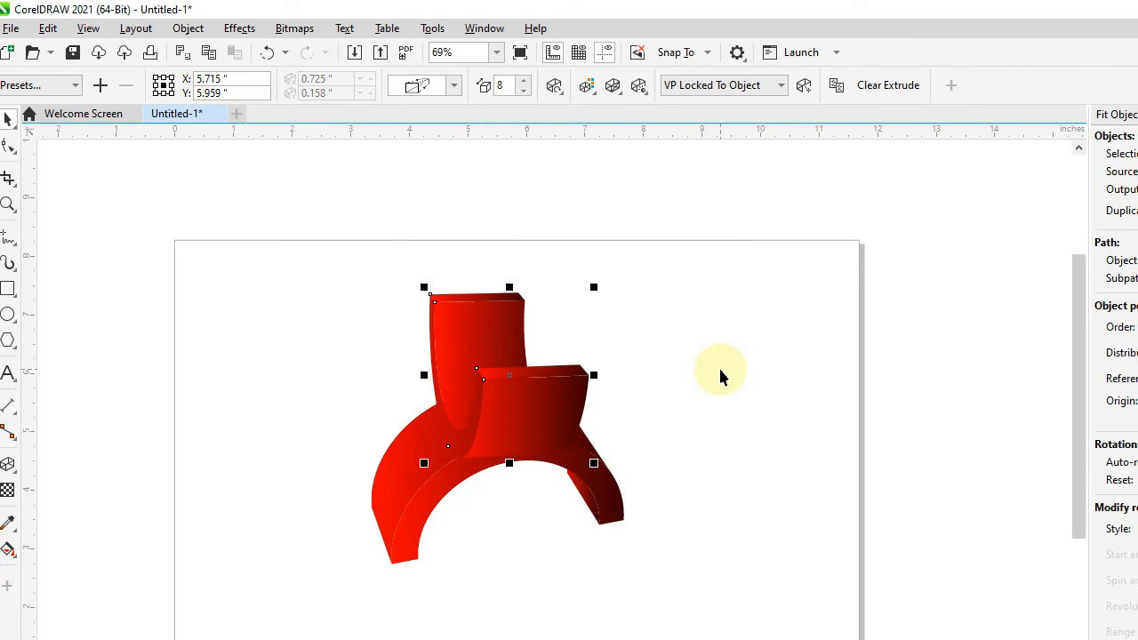
Change the start color of the lower arch's gradient fill from red to dark navy blue and slightly adjust both ends of the gradient.
{"action": "scroll", "coordinate": [542, 483], "scroll_direction": "up", "scroll_amount": 1}
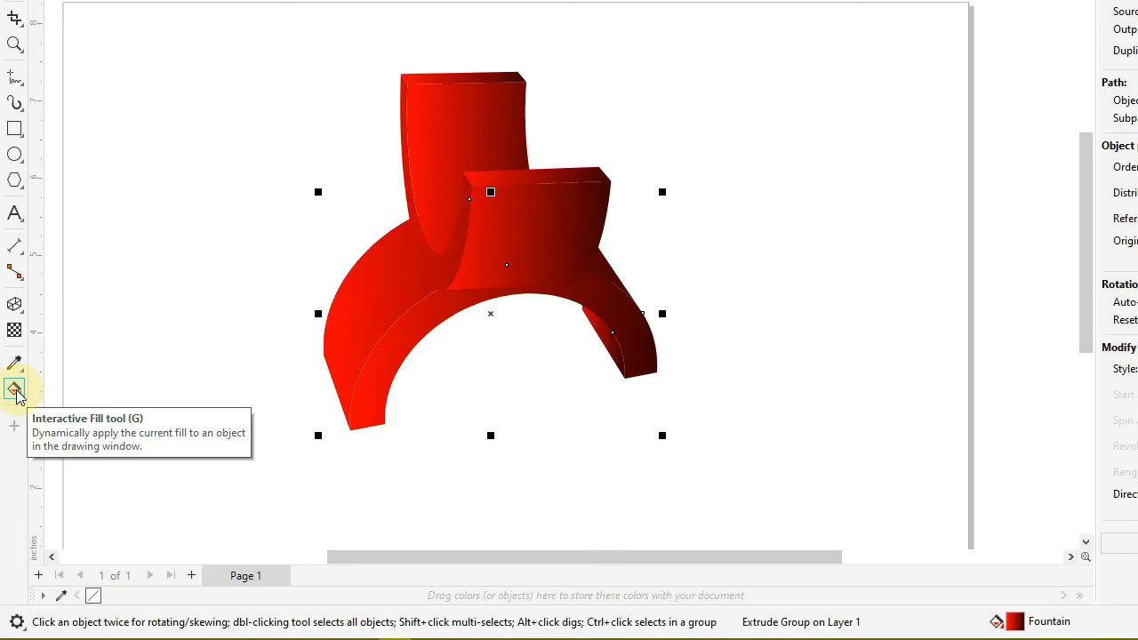
{"action": "left_click", "coordinate": [22, 398]}
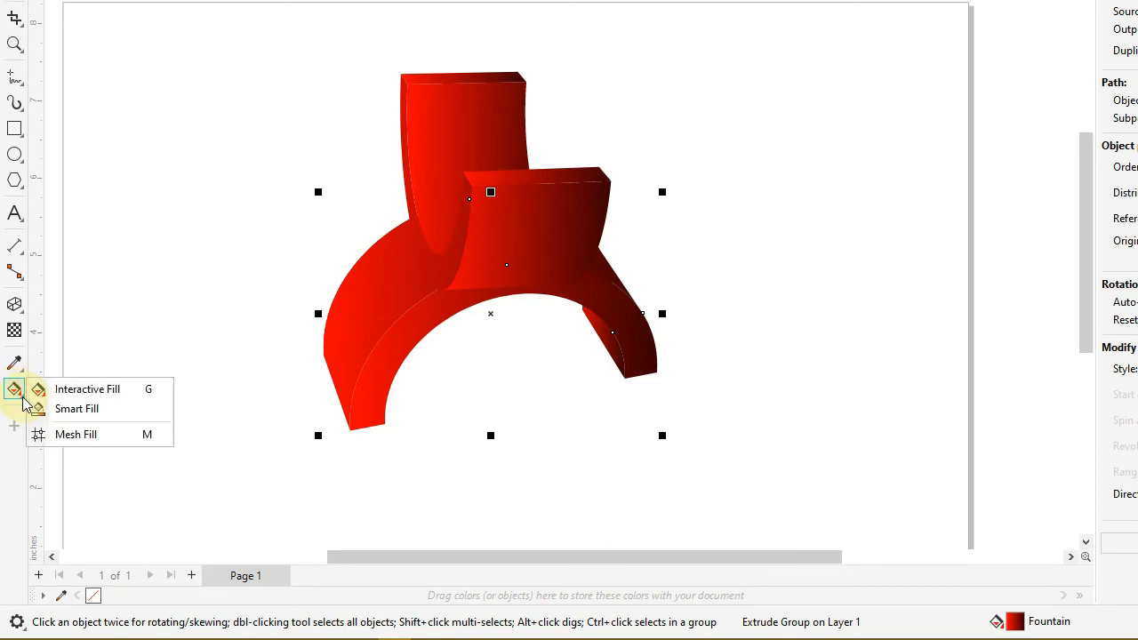
{"action": "left_click", "coordinate": [67, 386]}
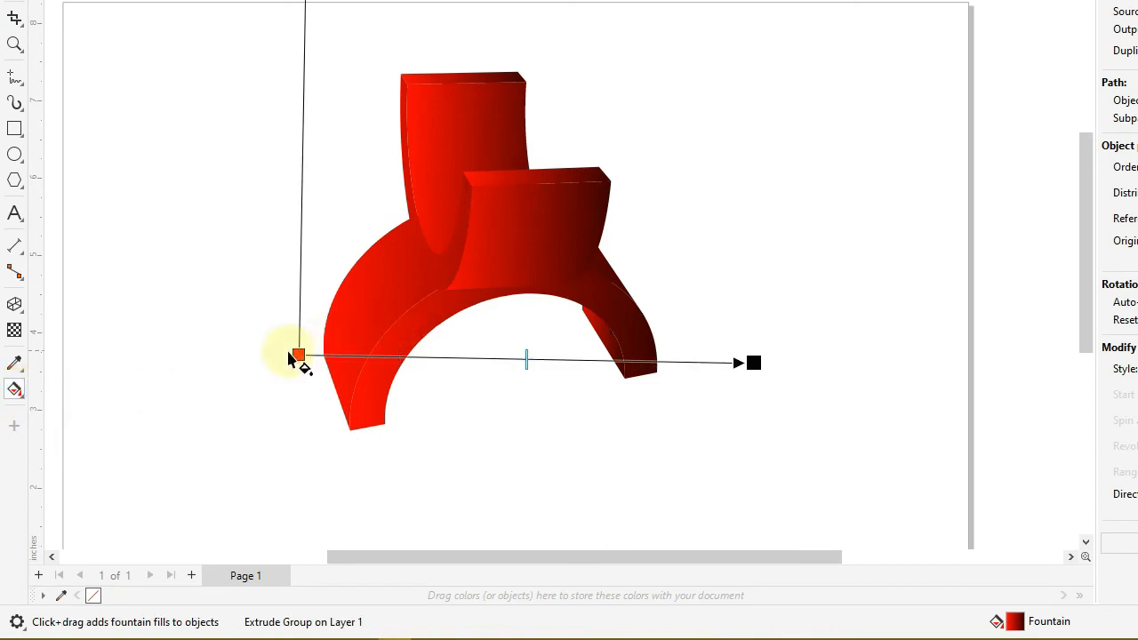
{"action": "left_click_drag", "start_coordinate": [299, 355], "coordinate": [305, 369]}
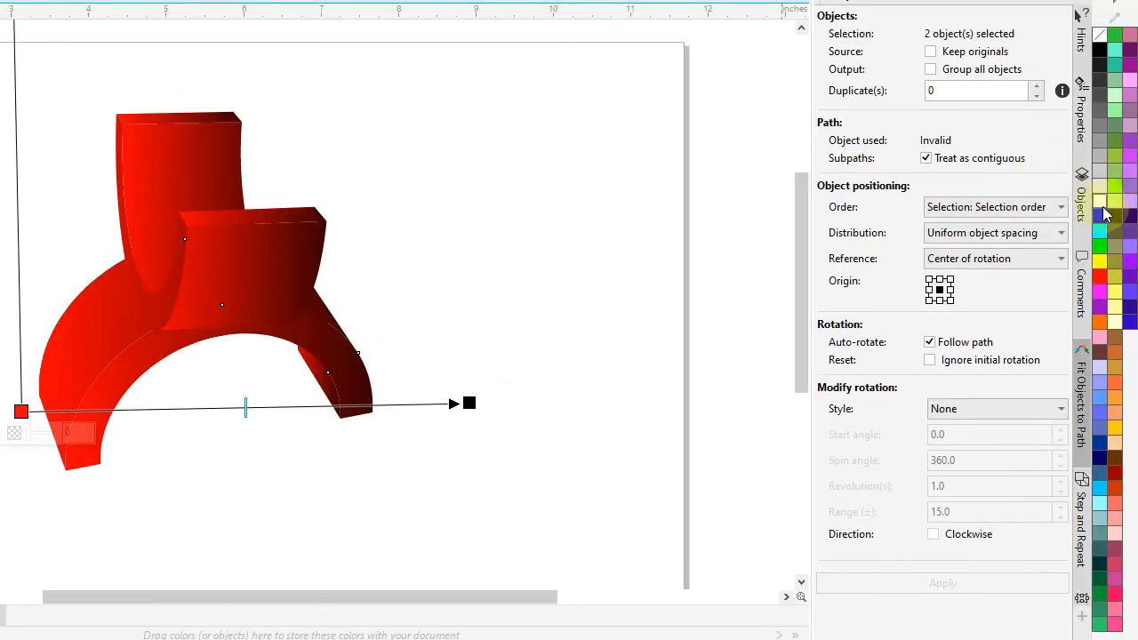
{"action": "left_click_drag", "start_coordinate": [1101, 458], "coordinate": [45, 423]}
{"action": "left_click_drag", "start_coordinate": [287, 398], "coordinate": [265, 390]}
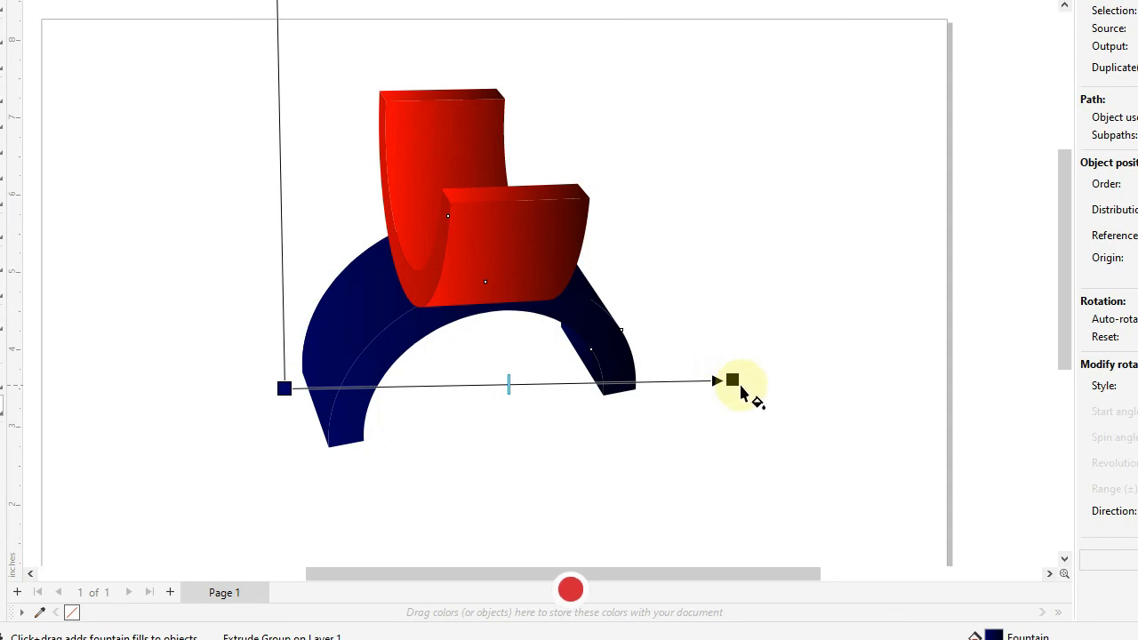
{"action": "left_click_drag", "start_coordinate": [735, 381], "coordinate": [748, 375]}
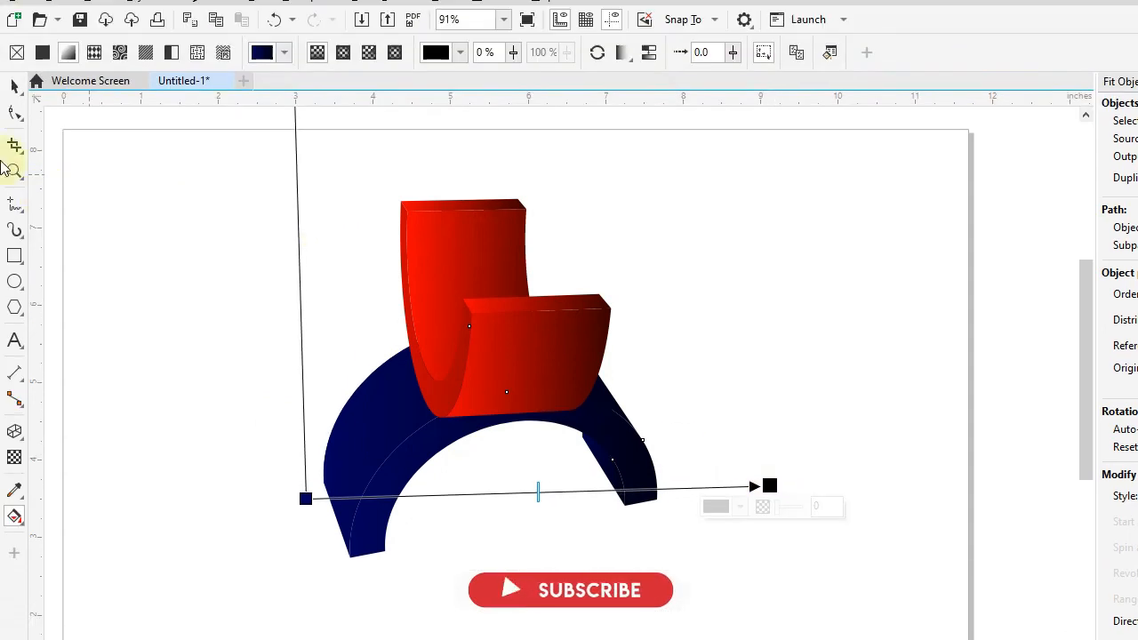
Rotate the red U-shaped extrusion slightly further in 3D so its narrow curved end face turns to the opposite side.
{"action": "left_click", "coordinate": [15, 122]}
{"action": "left_click", "coordinate": [462, 275]}
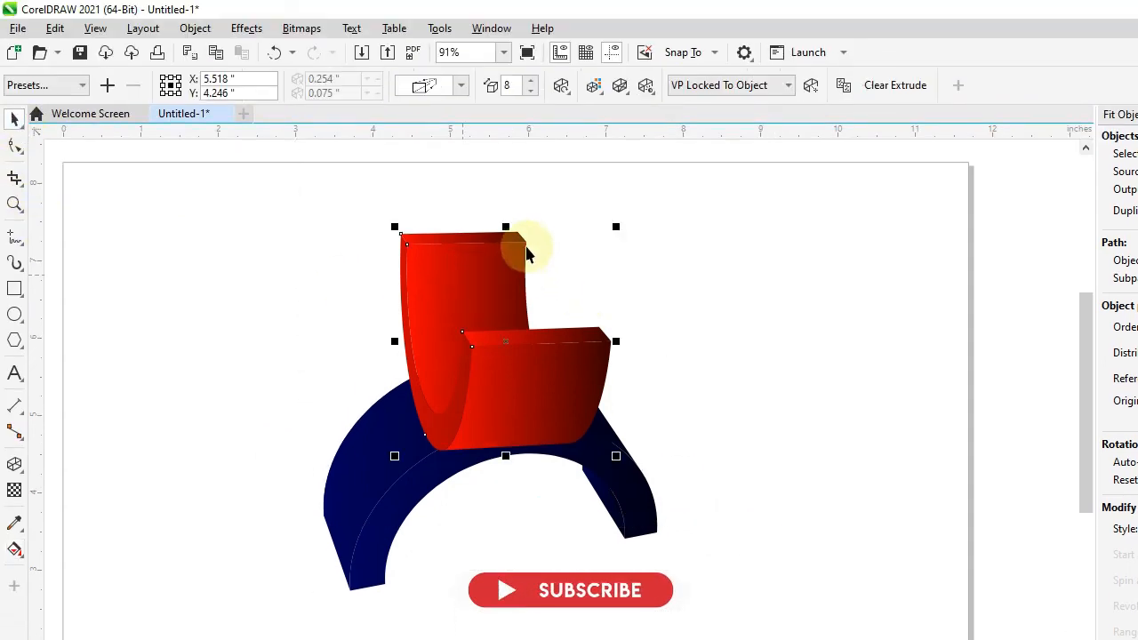
{"action": "left_click", "coordinate": [562, 84]}
{"action": "left_click_drag", "start_coordinate": [623, 190], "coordinate": [652, 195]}
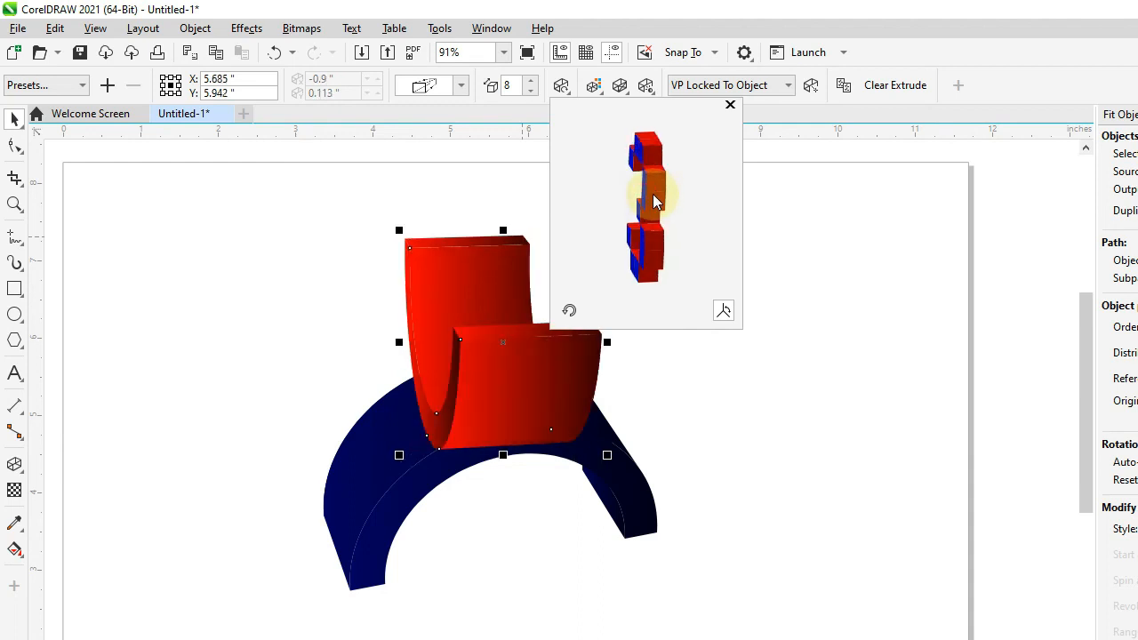
{"action": "left_click", "coordinate": [808, 279]}
{"action": "scroll", "coordinate": [482, 341], "scroll_direction": "down", "scroll_amount": 1}
{"action": "scroll", "coordinate": [477, 345], "scroll_direction": "up", "scroll_amount": 2}
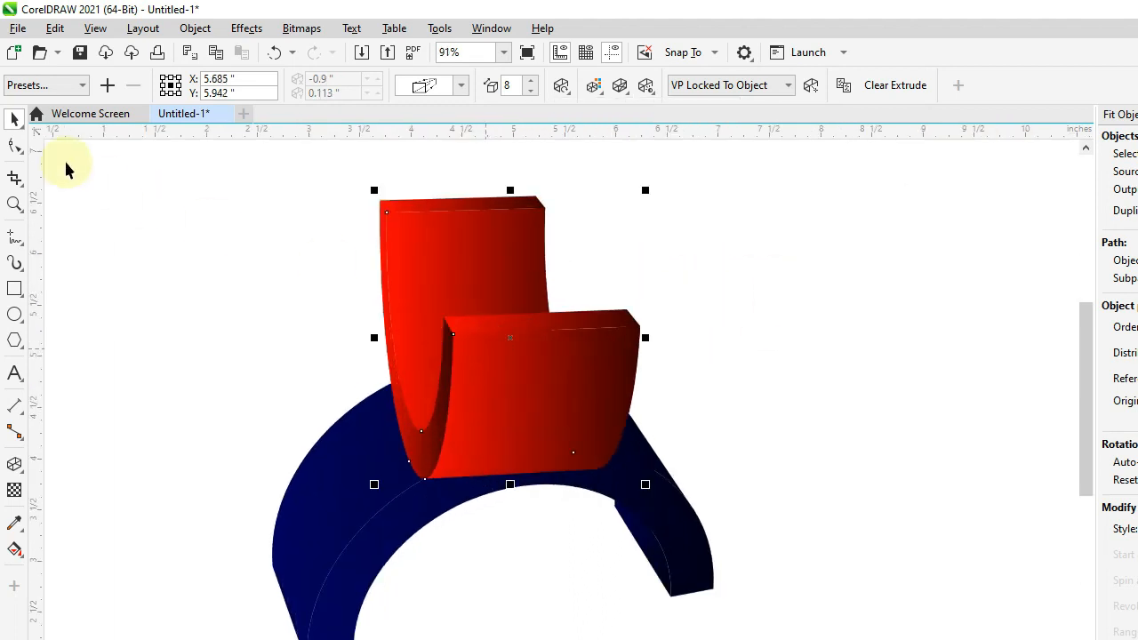
Examine the finished design up close and as a whole, checking how the red U-shaped piece sits on the navy arch.
{"action": "left_click", "coordinate": [804, 301]}
{"action": "scroll", "coordinate": [487, 327], "scroll_direction": "down", "scroll_amount": 1}
{"action": "scroll", "coordinate": [488, 327], "scroll_direction": "up", "scroll_amount": 3}
{"action": "scroll", "coordinate": [516, 322], "scroll_direction": "down", "scroll_amount": 1}
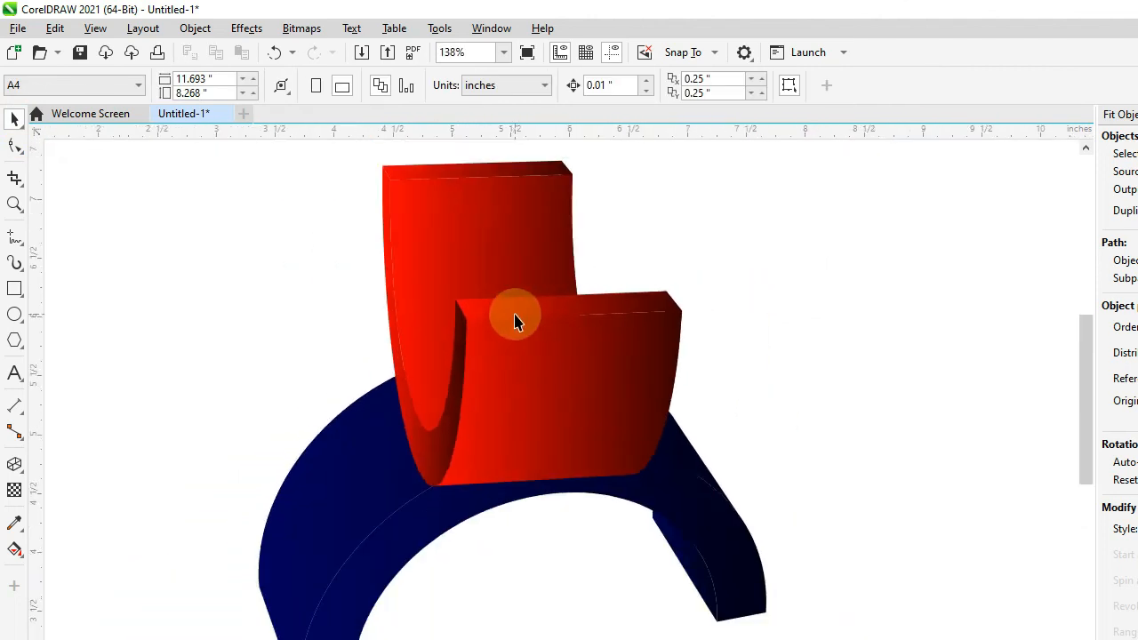
{"action": "scroll", "coordinate": [516, 322], "scroll_direction": "down", "scroll_amount": 2}
{"action": "scroll", "coordinate": [472, 244], "scroll_direction": "up", "scroll_amount": 3}
{"action": "scroll", "coordinate": [521, 288], "scroll_direction": "down", "scroll_amount": 1}
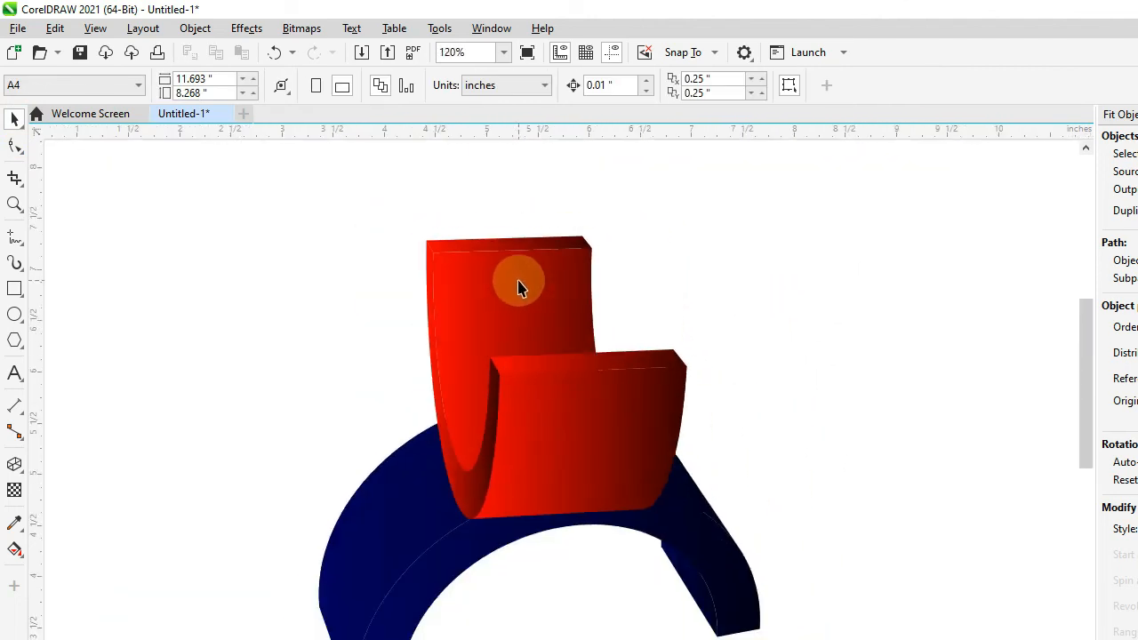
{"action": "scroll", "coordinate": [521, 282], "scroll_direction": "down", "scroll_amount": 2}
{"action": "left_click_drag", "start_coordinate": [325, 222], "coordinate": [775, 549]}
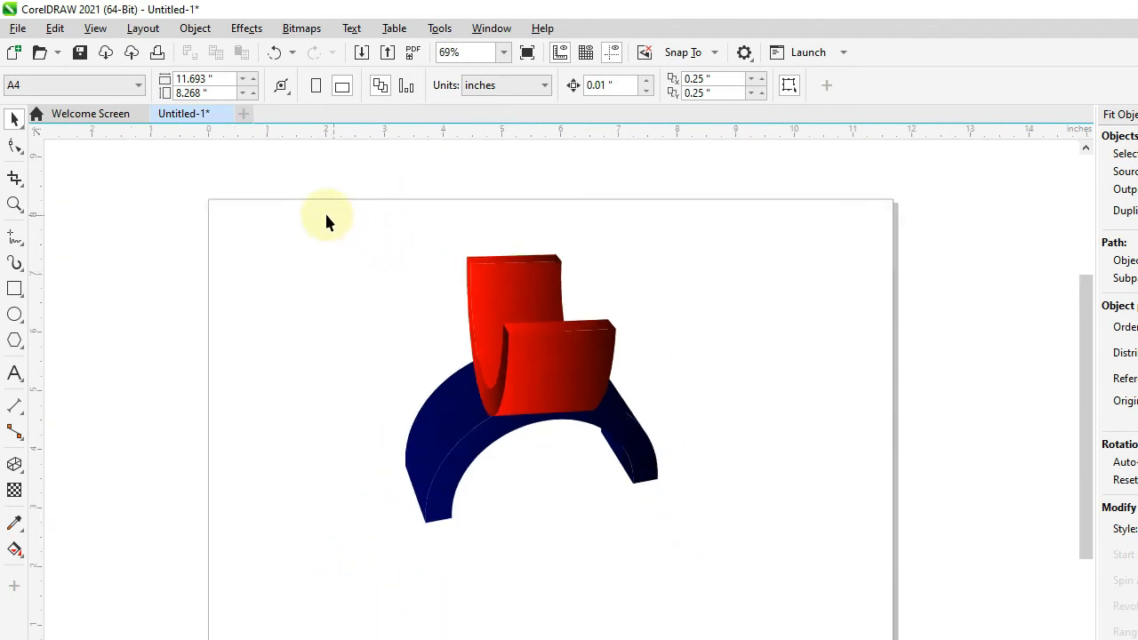
{"action": "scroll", "coordinate": [547, 207], "scroll_direction": "up", "scroll_amount": 2}
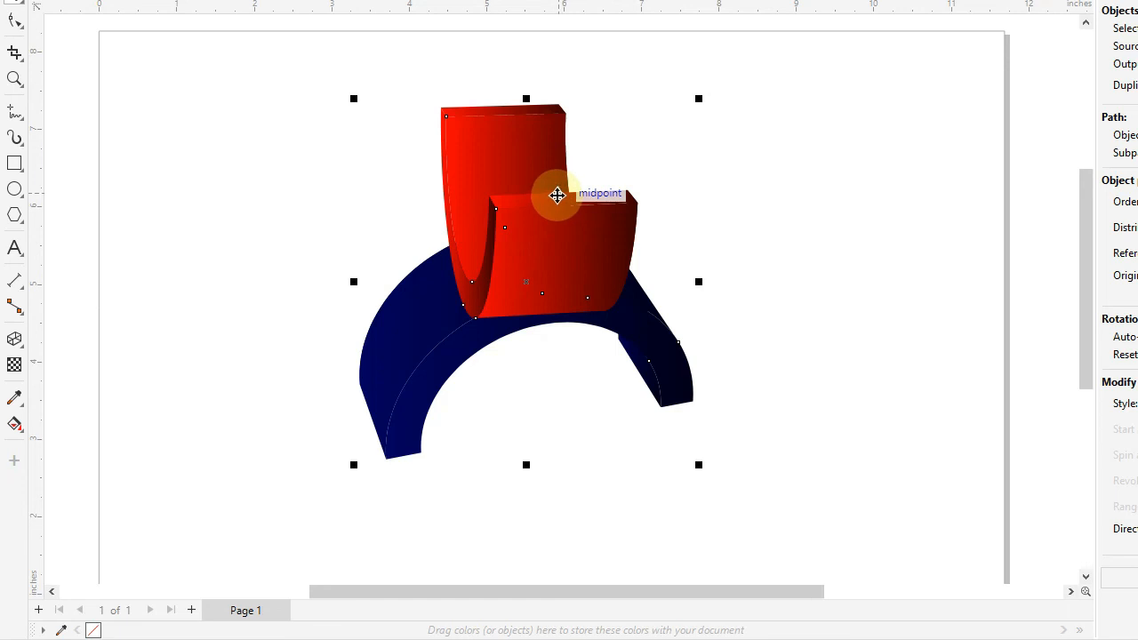
{"action": "left_click", "coordinate": [682, 240]}
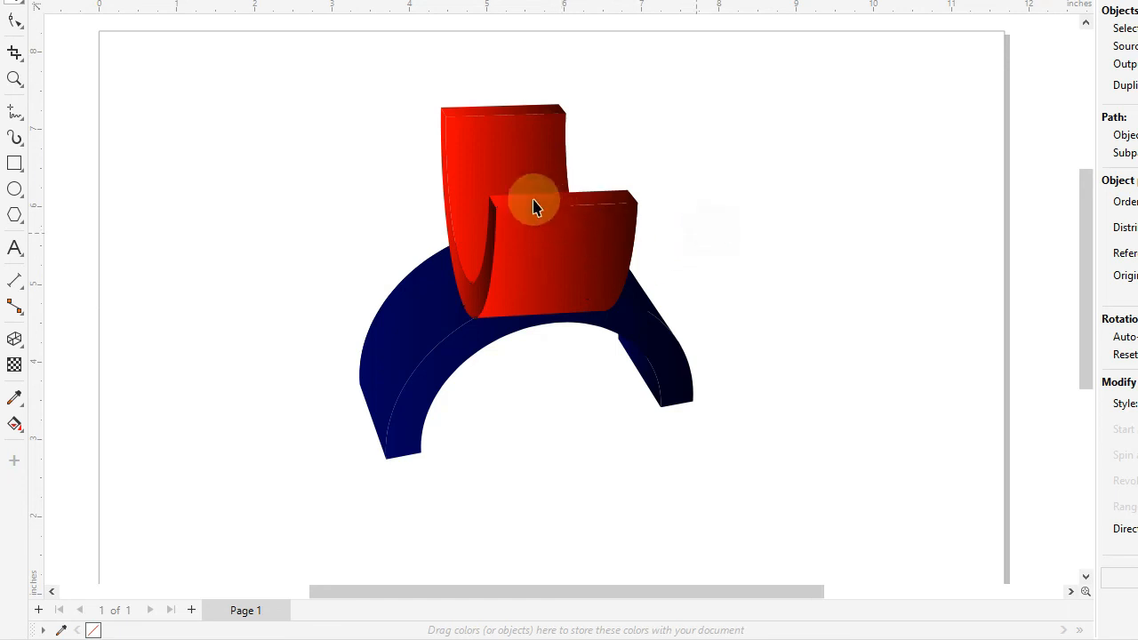
{"action": "scroll", "coordinate": [522, 192], "scroll_direction": "up", "scroll_amount": 1}
{"action": "scroll", "coordinate": [521, 192], "scroll_direction": "up", "scroll_amount": 2}
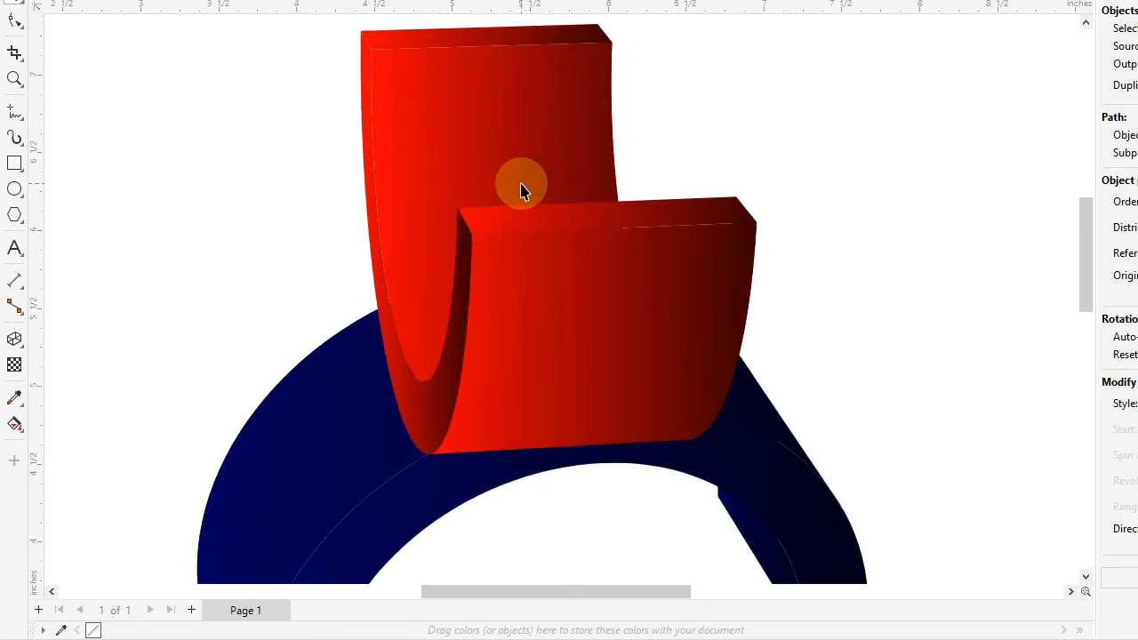
{"action": "scroll", "coordinate": [522, 193], "scroll_direction": "down", "scroll_amount": 3}
{"action": "scroll", "coordinate": [521, 192], "scroll_direction": "up", "scroll_amount": 2}
{"action": "scroll", "coordinate": [521, 192], "scroll_direction": "down", "scroll_amount": 3}
{"action": "scroll", "coordinate": [501, 167], "scroll_direction": "up", "scroll_amount": 1}
{"action": "scroll", "coordinate": [500, 166], "scroll_direction": "up", "scroll_amount": 3}
{"action": "scroll", "coordinate": [501, 166], "scroll_direction": "down", "scroll_amount": 3}
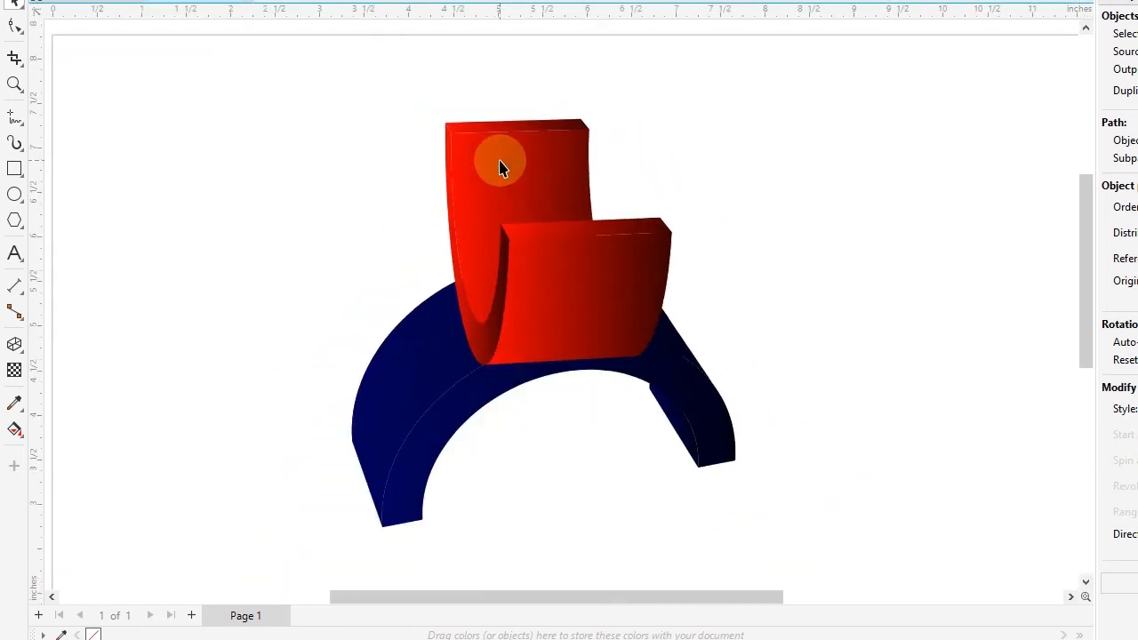
{"action": "scroll", "coordinate": [500, 166], "scroll_direction": "up", "scroll_amount": 1}
{"action": "scroll", "coordinate": [501, 166], "scroll_direction": "up", "scroll_amount": 1}
{"action": "scroll", "coordinate": [501, 166], "scroll_direction": "down", "scroll_amount": 1}
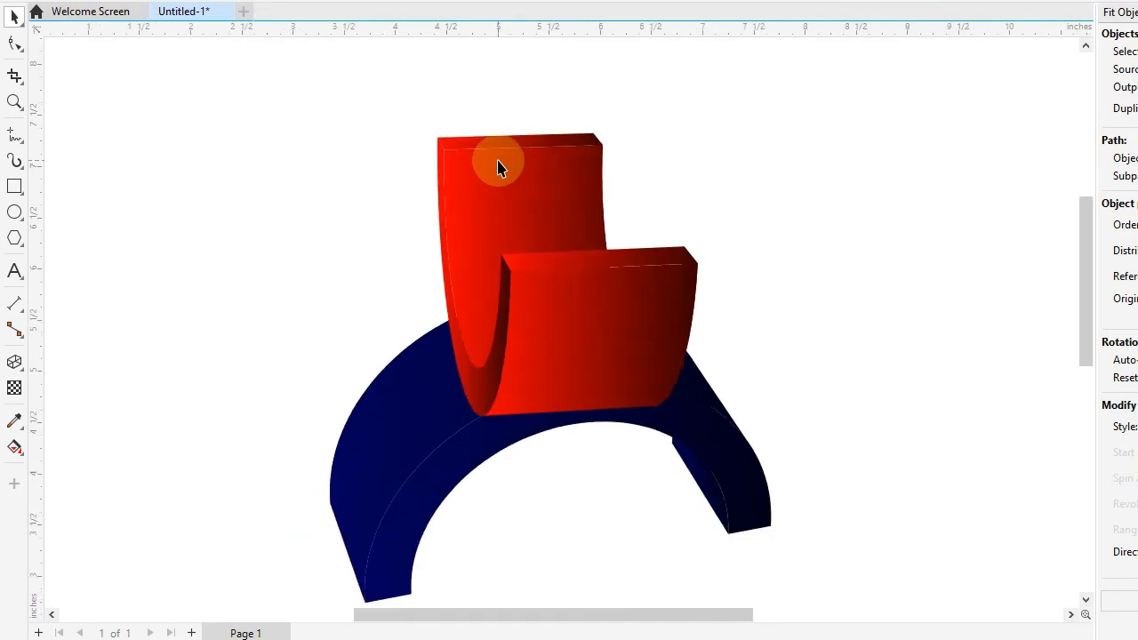
{"action": "scroll", "coordinate": [498, 389], "scroll_direction": "up", "scroll_amount": 1}
{"action": "scroll", "coordinate": [498, 389], "scroll_direction": "down", "scroll_amount": 1}
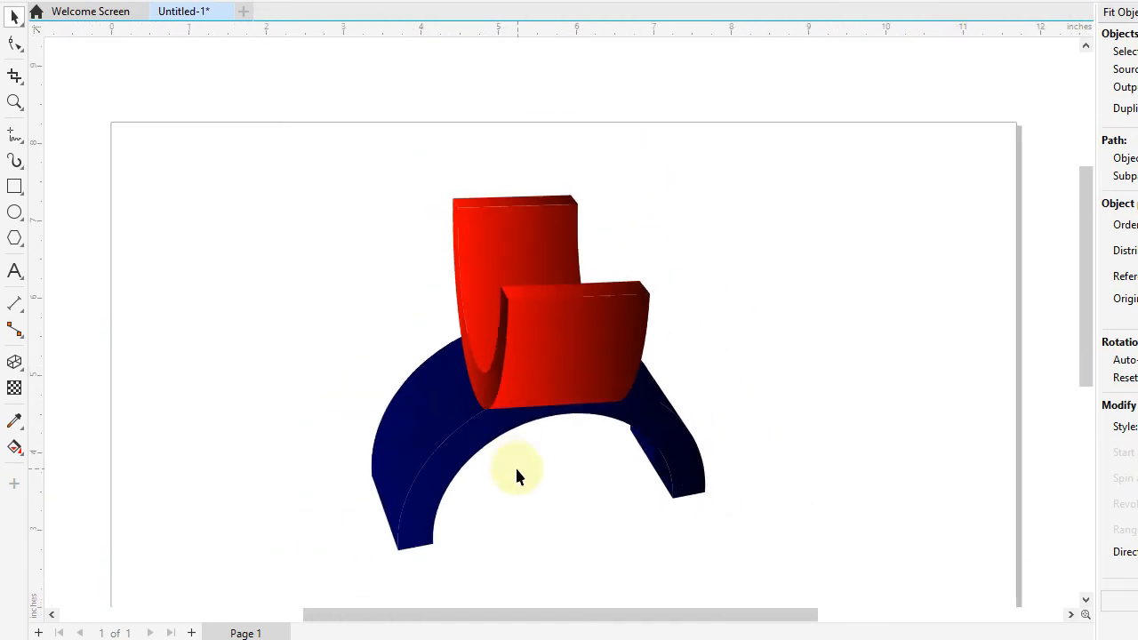
{"action": "scroll", "coordinate": [496, 444], "scroll_direction": "up", "scroll_amount": 1}
{"action": "scroll", "coordinate": [498, 431], "scroll_direction": "up", "scroll_amount": 1}
{"action": "scroll", "coordinate": [502, 417], "scroll_direction": "down", "scroll_amount": 2}
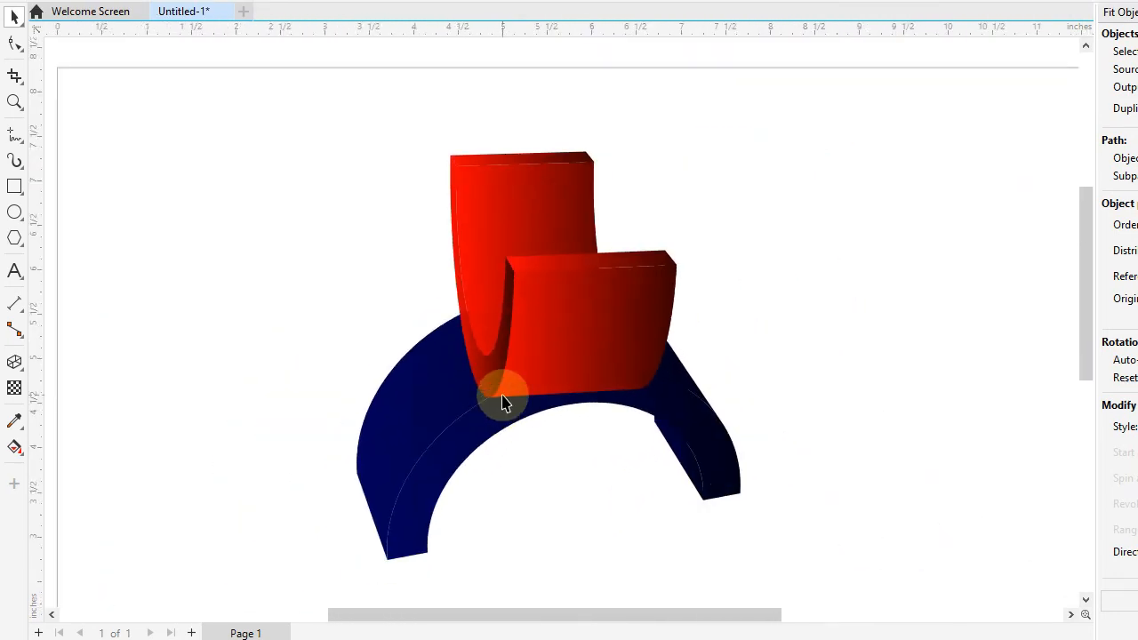
{"action": "scroll", "coordinate": [502, 403], "scroll_direction": "down", "scroll_amount": 1}
{"action": "scroll", "coordinate": [500, 376], "scroll_direction": "up", "scroll_amount": 2}
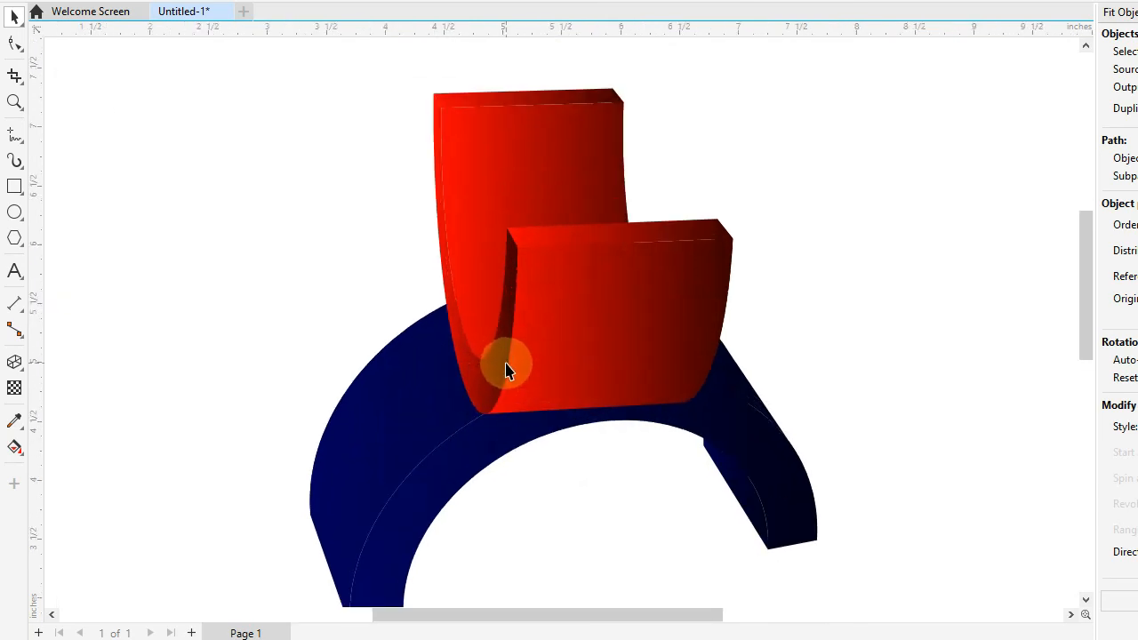
{"action": "scroll", "coordinate": [507, 356], "scroll_direction": "down", "scroll_amount": 2}
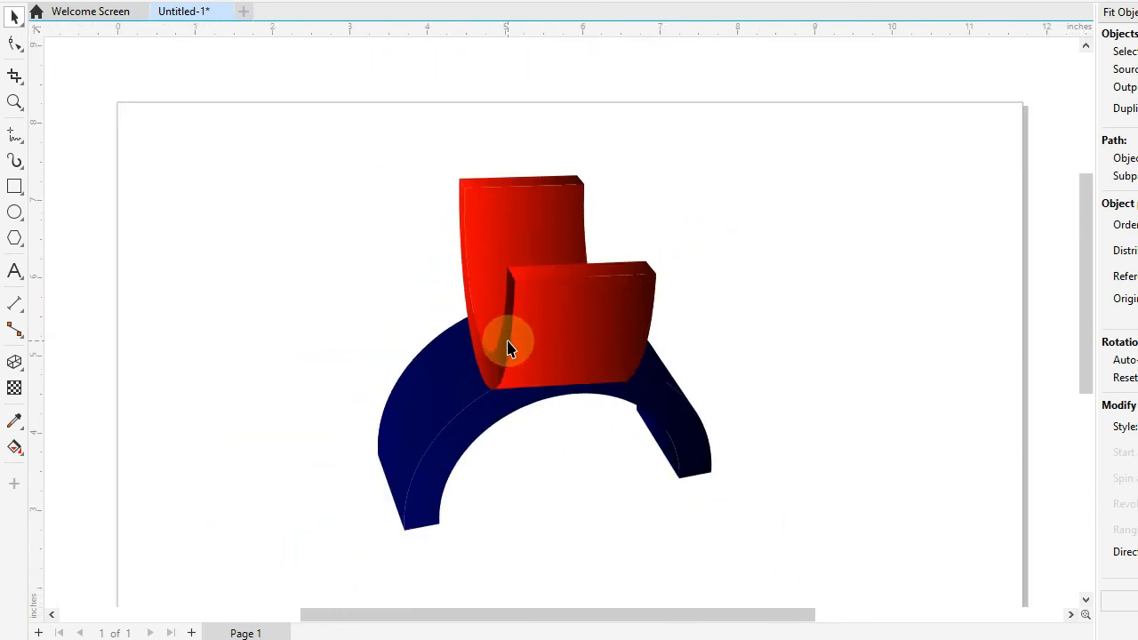